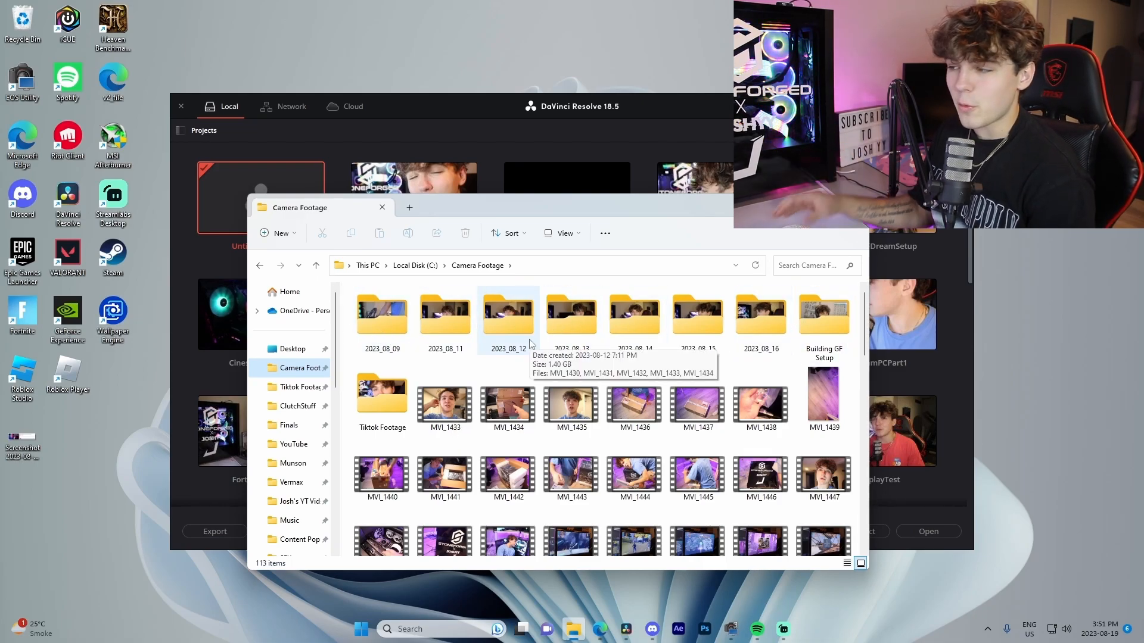
# - Look through the dated subfolders and MVI video clips in the Camera Footage folder
pyautogui.scroll(-15, 531, 343)
pyautogui.scroll(15, 596, 416)
pyautogui.scroll(-15, 638, 493)
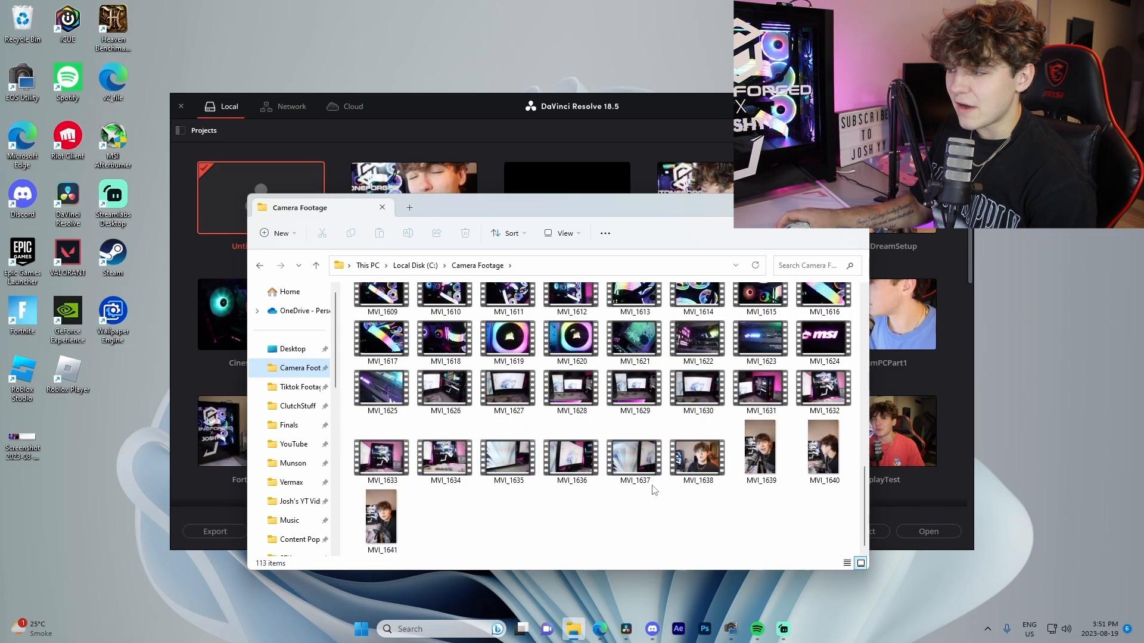
pyautogui.scroll(5, 595, 494)
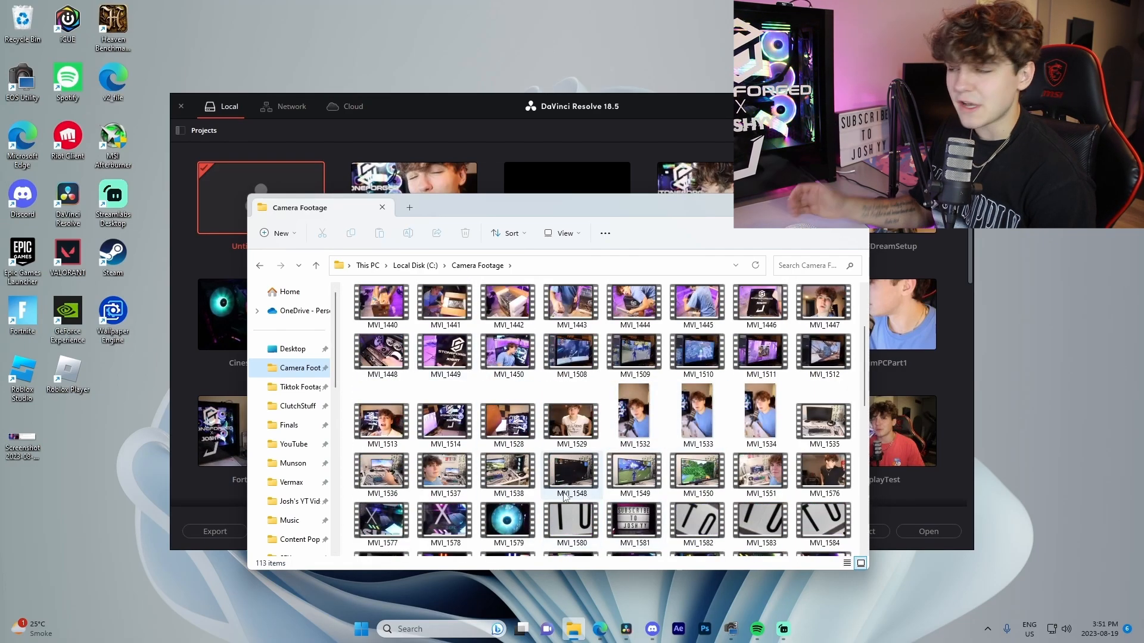
pyautogui.scroll(3, 465, 472)
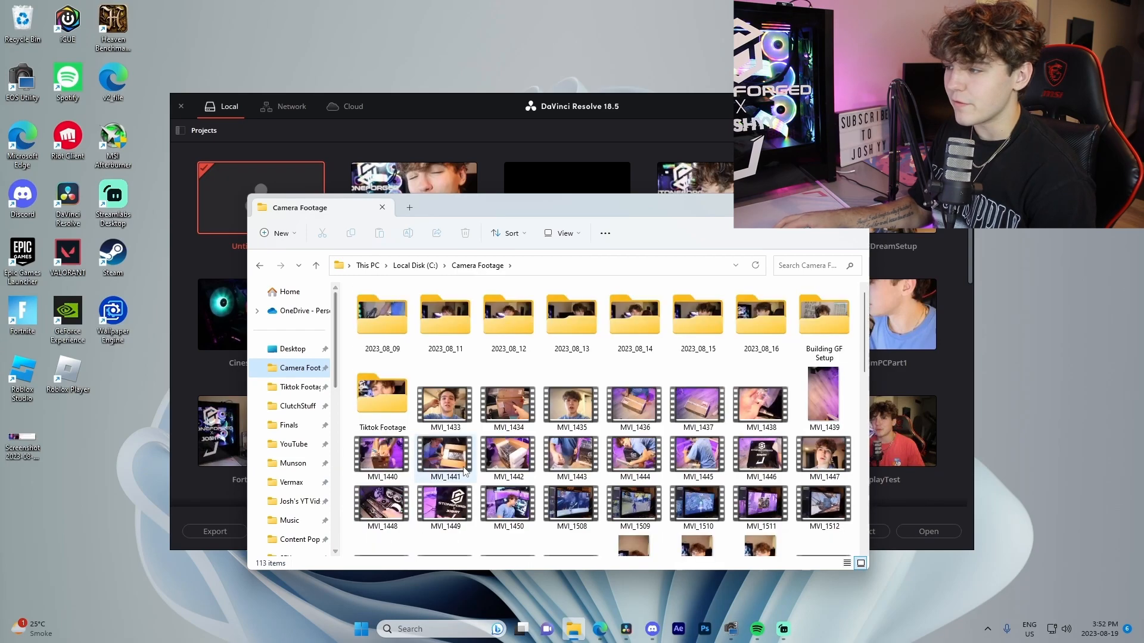
# - Check the Tiktok Footage and Building GF Setup subfolders and return to Camera Footage
pyautogui.doubleClick(399, 411)
pyautogui.click(478, 268)
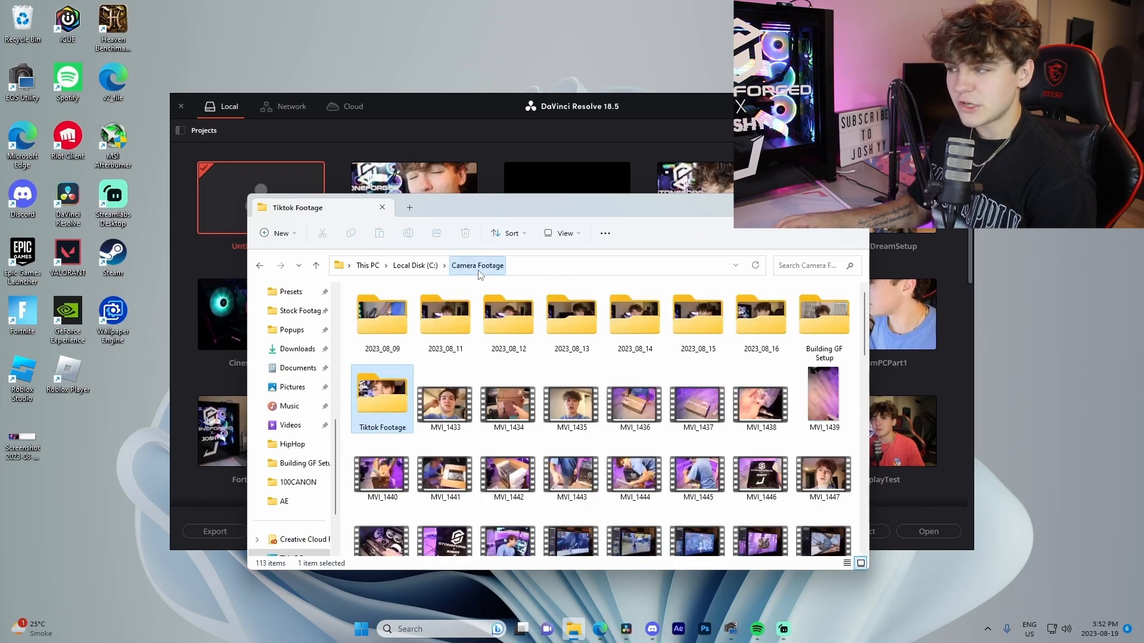
pyautogui.doubleClick(381, 396)
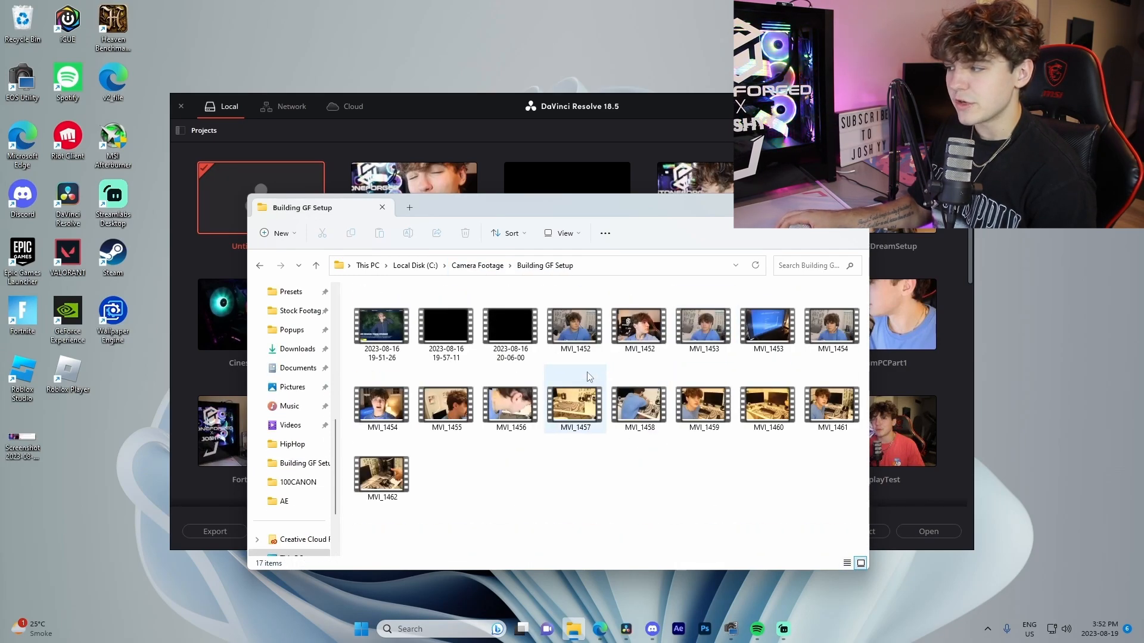
pyautogui.click(477, 265)
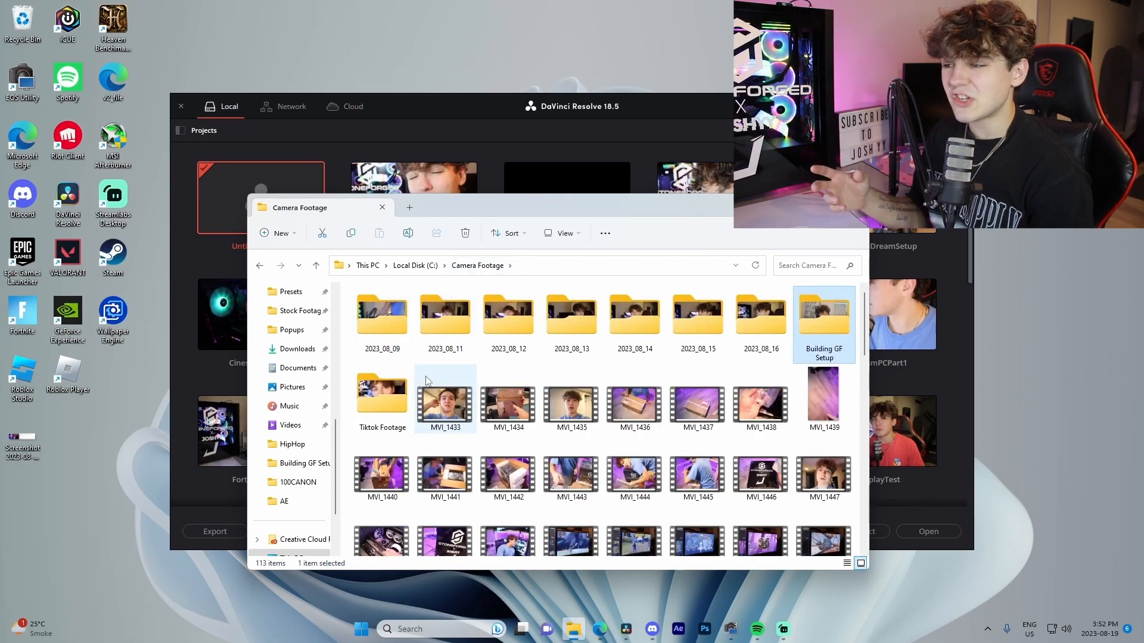
# - Open the Presets folder, review its five After Effects preset files, and look into Transitions > AE
pyautogui.scroll(1, 296, 444)
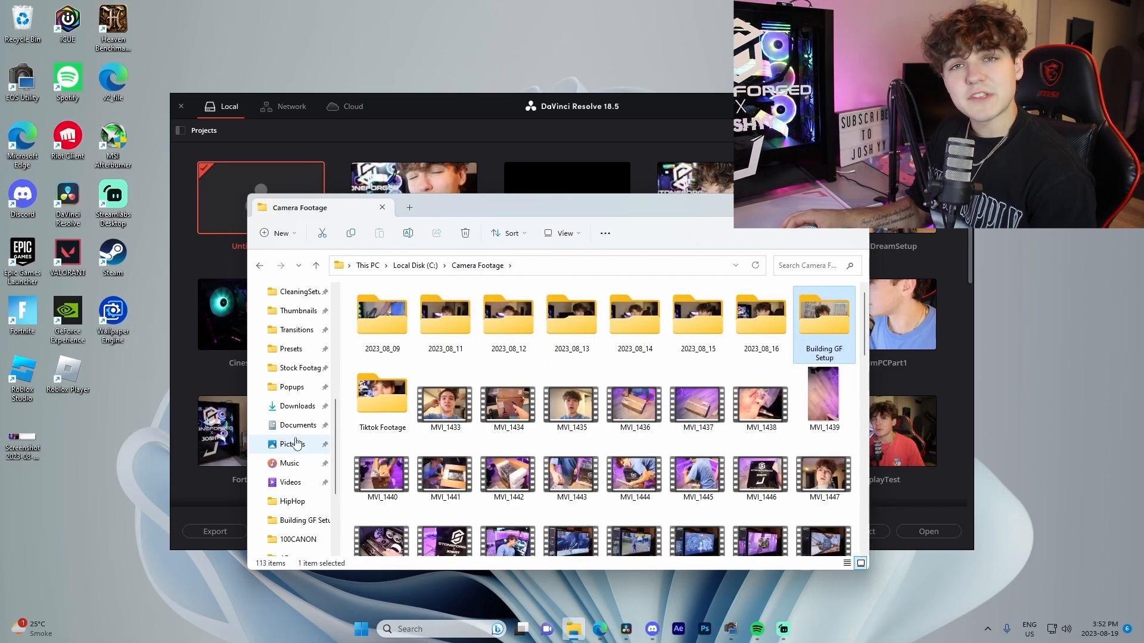
pyautogui.click(302, 349)
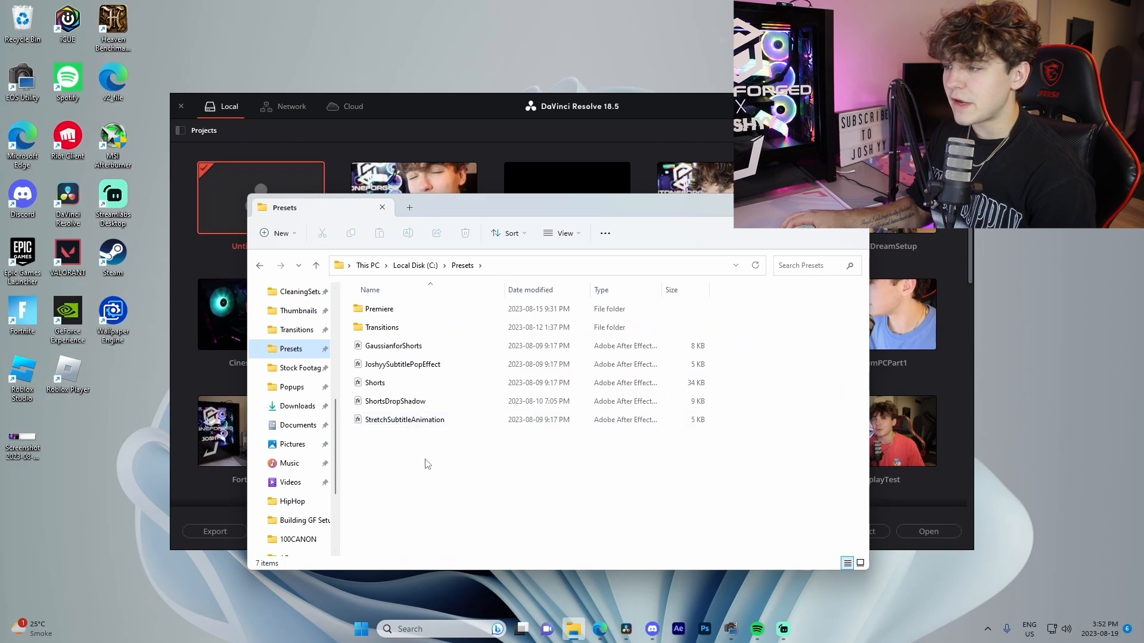
pyautogui.moveTo(410, 454); pyautogui.dragTo(383, 346)
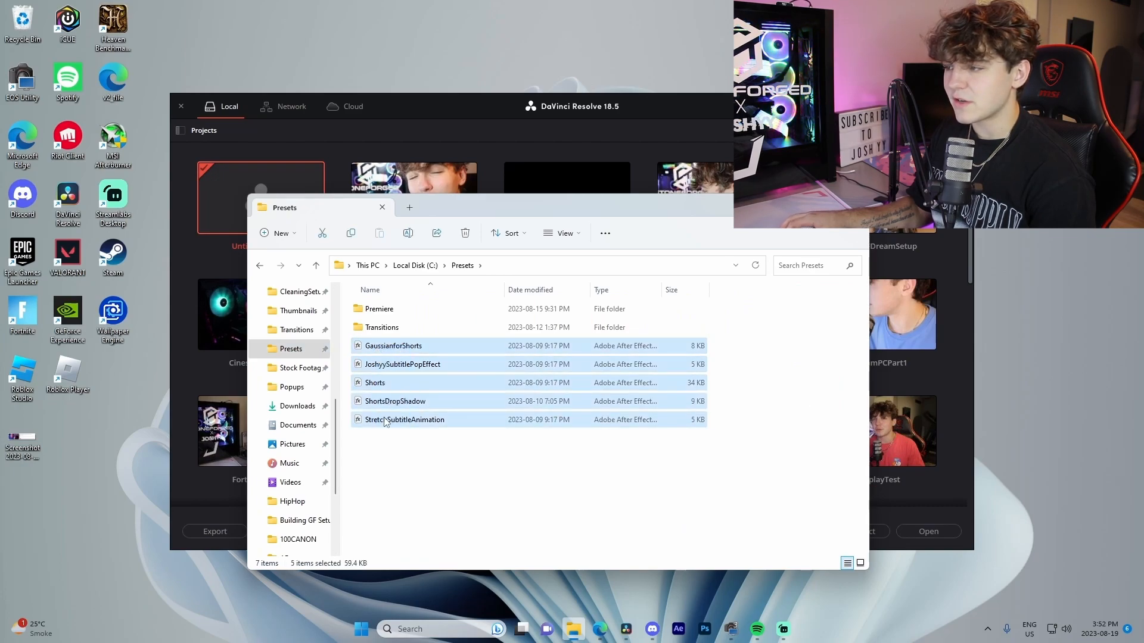
pyautogui.click(384, 344)
pyautogui.doubleClick(417, 327)
pyautogui.doubleClick(418, 310)
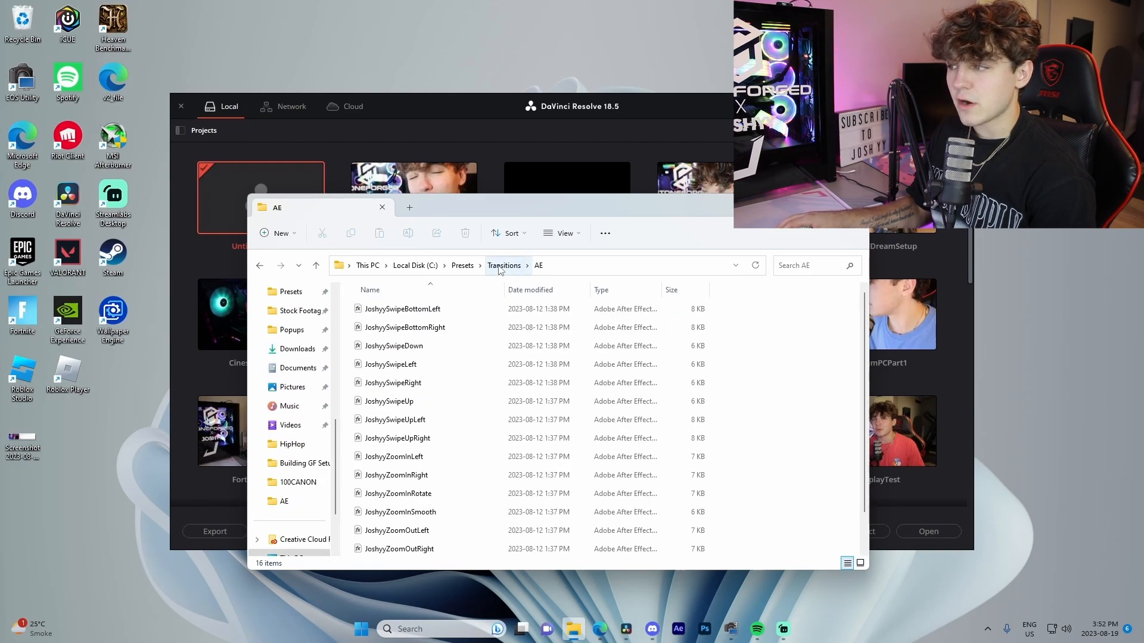
# - Check the Premiere subfolder of Presets and return to the Presets folder
pyautogui.hotkey('alt', 'Left')
pyautogui.hotkey('alt', 'Left')
pyautogui.click(393, 316)
pyautogui.doubleClick(393, 316)
pyautogui.click(462, 265)
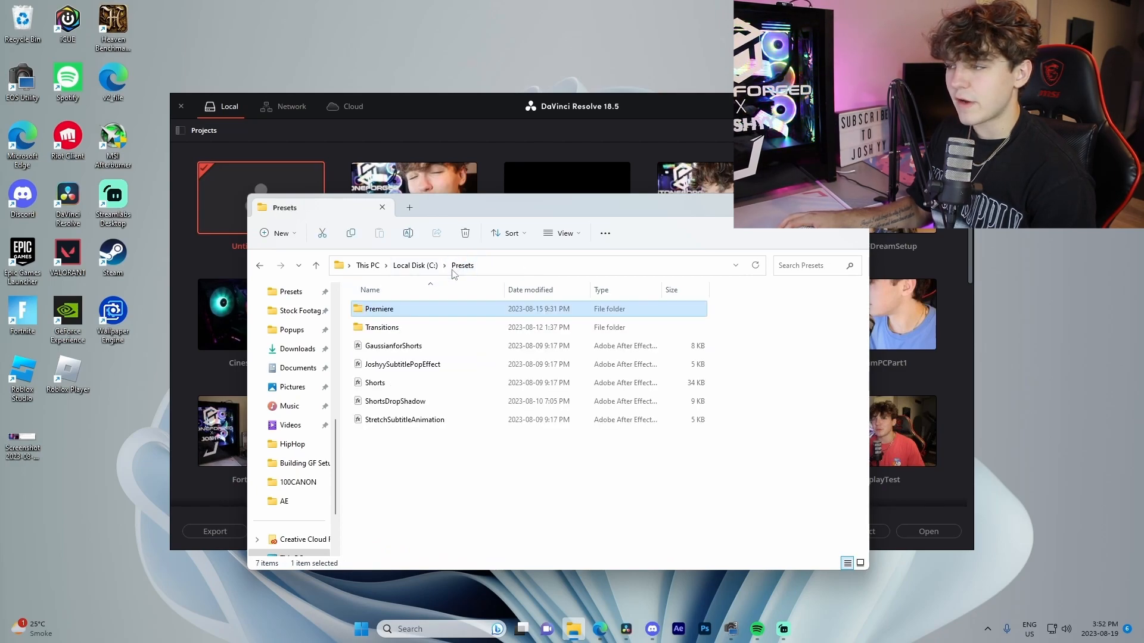
# - Review the files in the Popups folder and in the SFX sound effects folder
pyautogui.click(299, 336)
pyautogui.moveTo(509, 395); pyautogui.dragTo(384, 339)
pyautogui.click(453, 418)
pyautogui.scroll(3, 298, 381)
pyautogui.click(286, 348)
pyautogui.moveTo(471, 470); pyautogui.dragTo(365, 303)
pyautogui.click(470, 493)
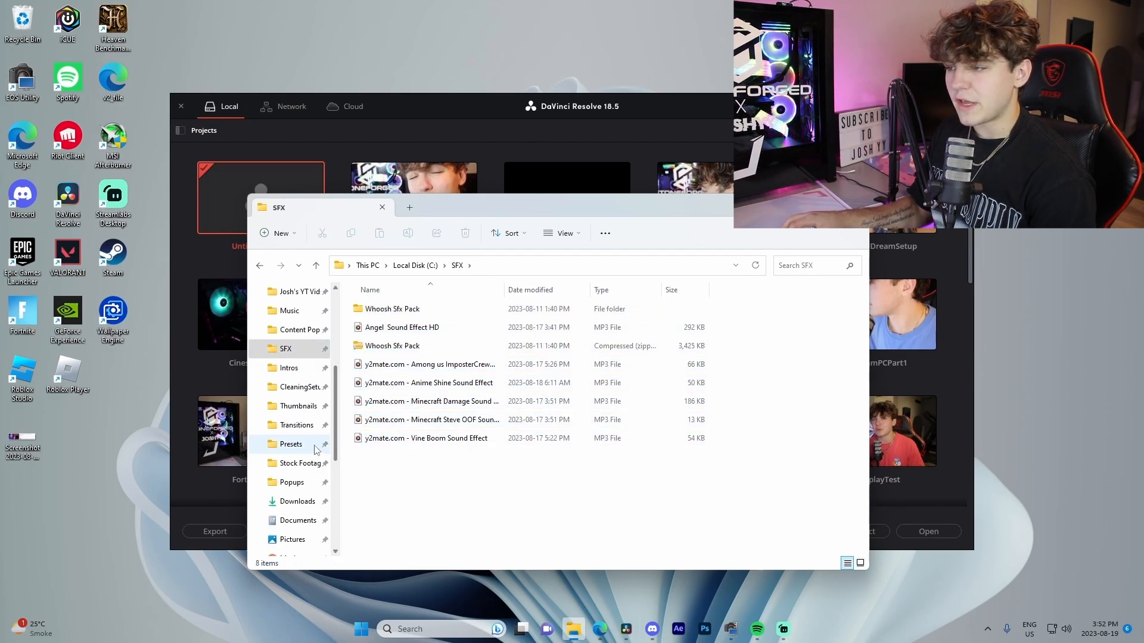
# - Open the Music folder and look into its HipHop and Reviews subfolders
pyautogui.scroll(1, 316, 444)
pyautogui.click(296, 369)
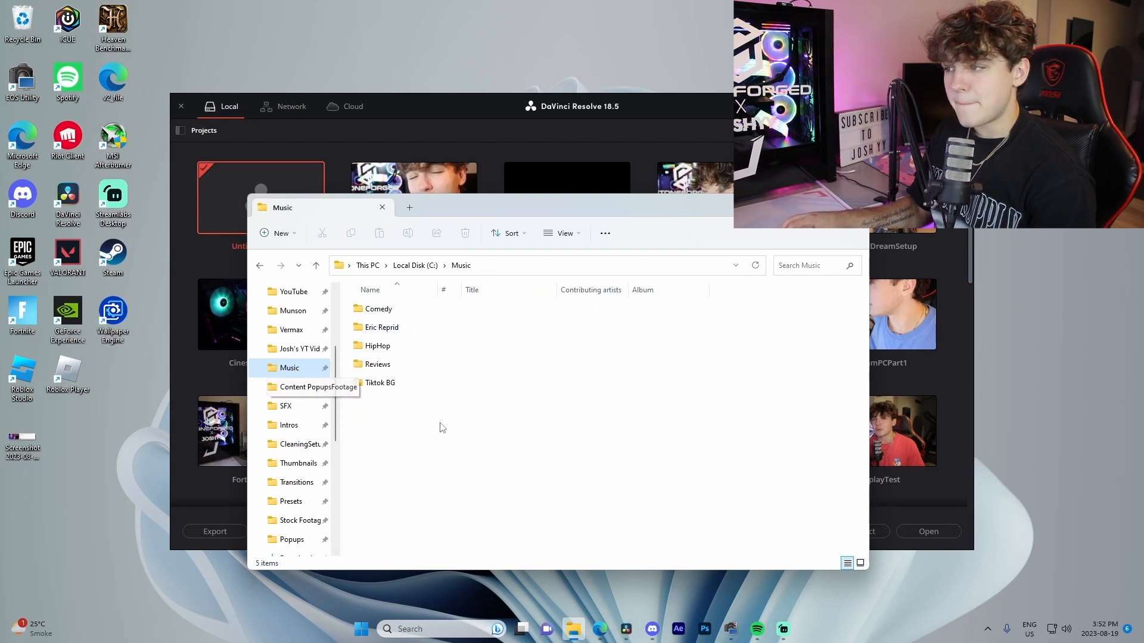
pyautogui.doubleClick(377, 347)
pyautogui.click(456, 266)
pyautogui.doubleClick(400, 366)
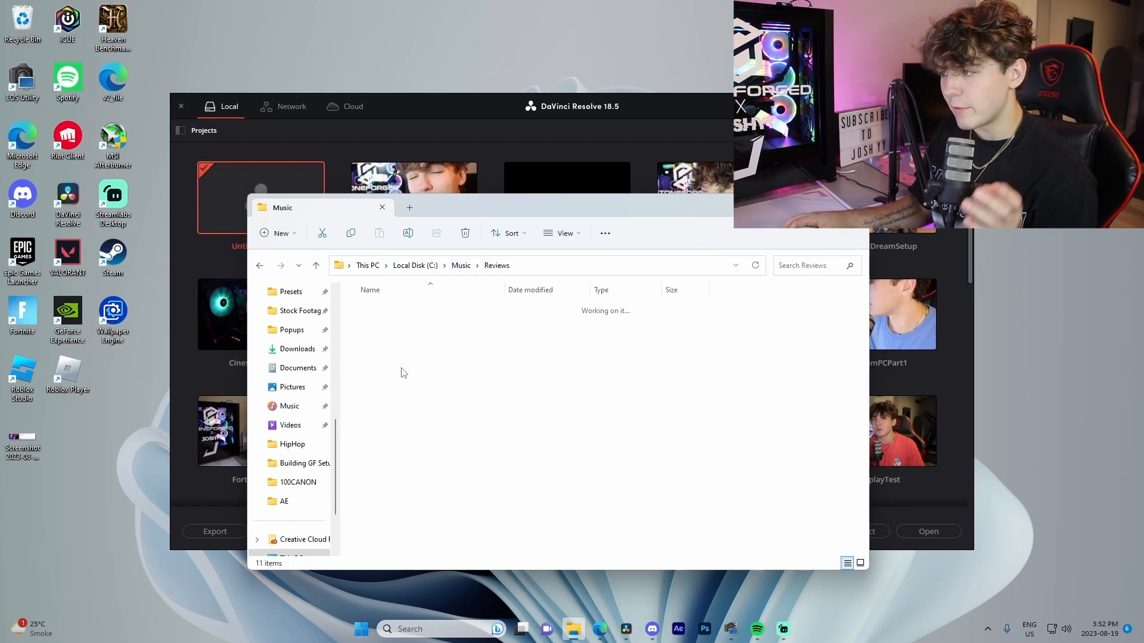
pyautogui.click(465, 272)
# - Check the Comedy and Eric Reprid music subfolders and end in the Local Disk (C:) root
pyautogui.doubleClick(405, 309)
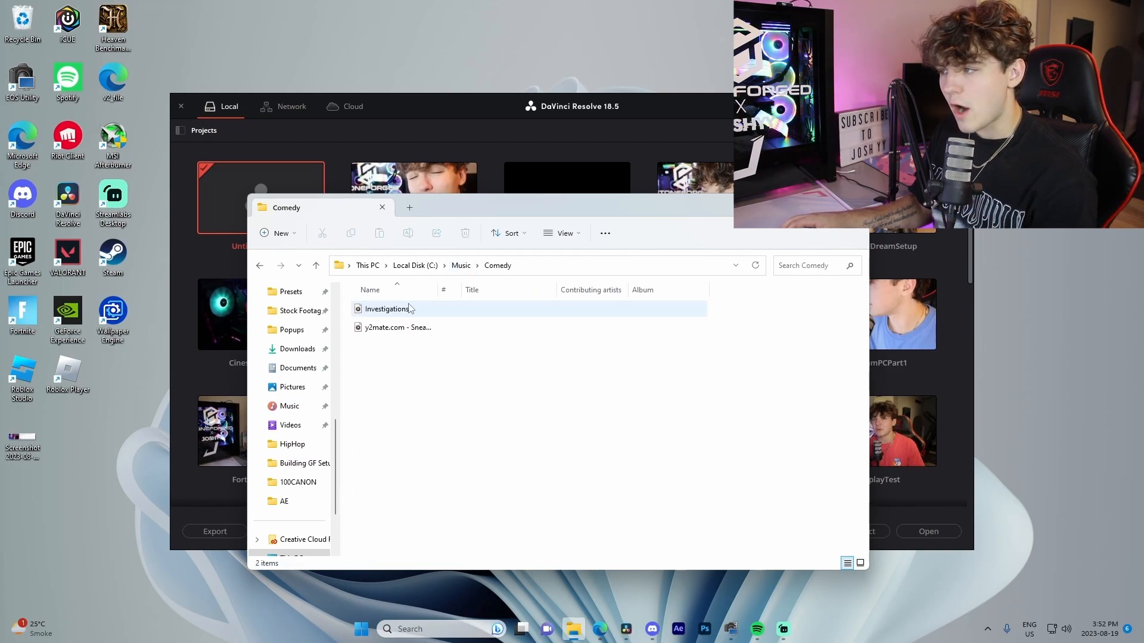
pyautogui.click(460, 272)
pyautogui.doubleClick(405, 327)
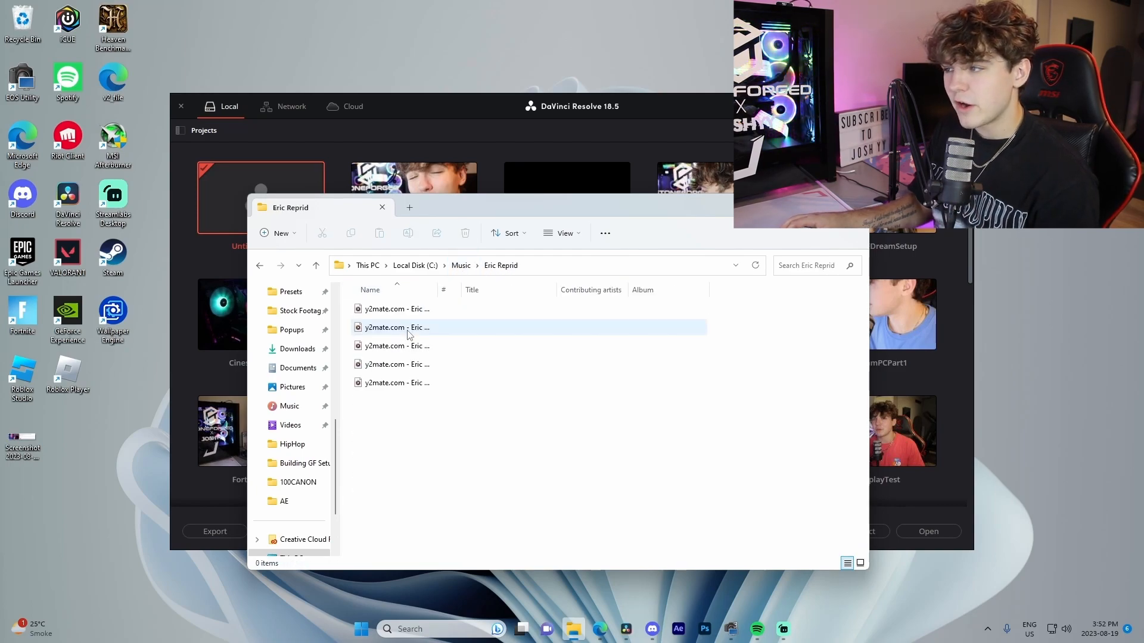
pyautogui.click(445, 266)
pyautogui.click(458, 267)
pyautogui.doubleClick(405, 398)
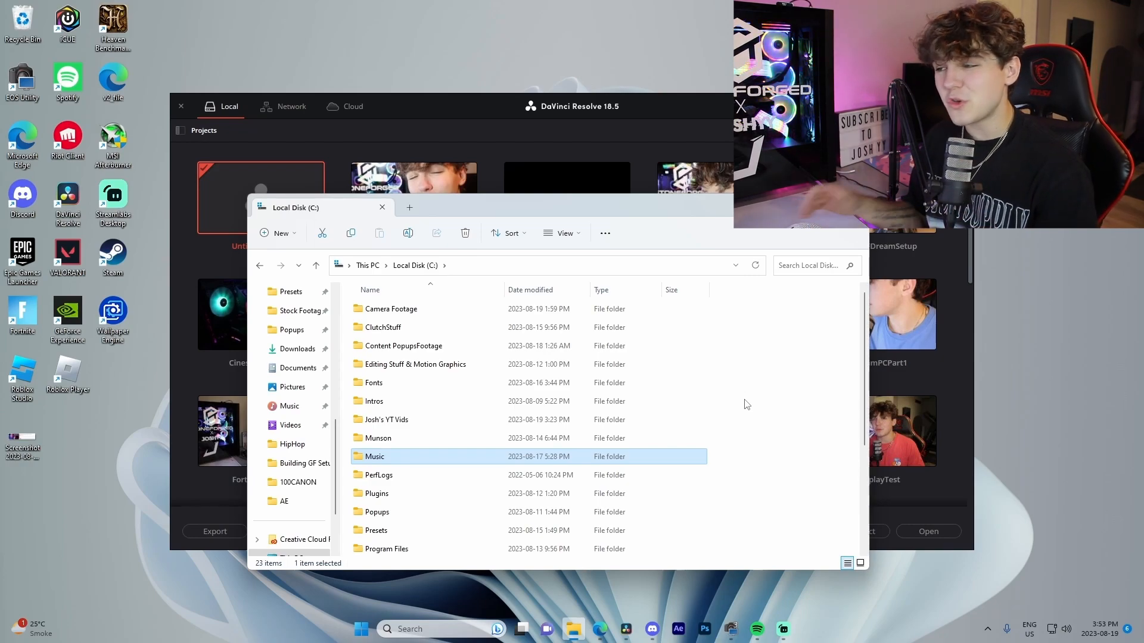
pyautogui.scroll(3, 290, 445)
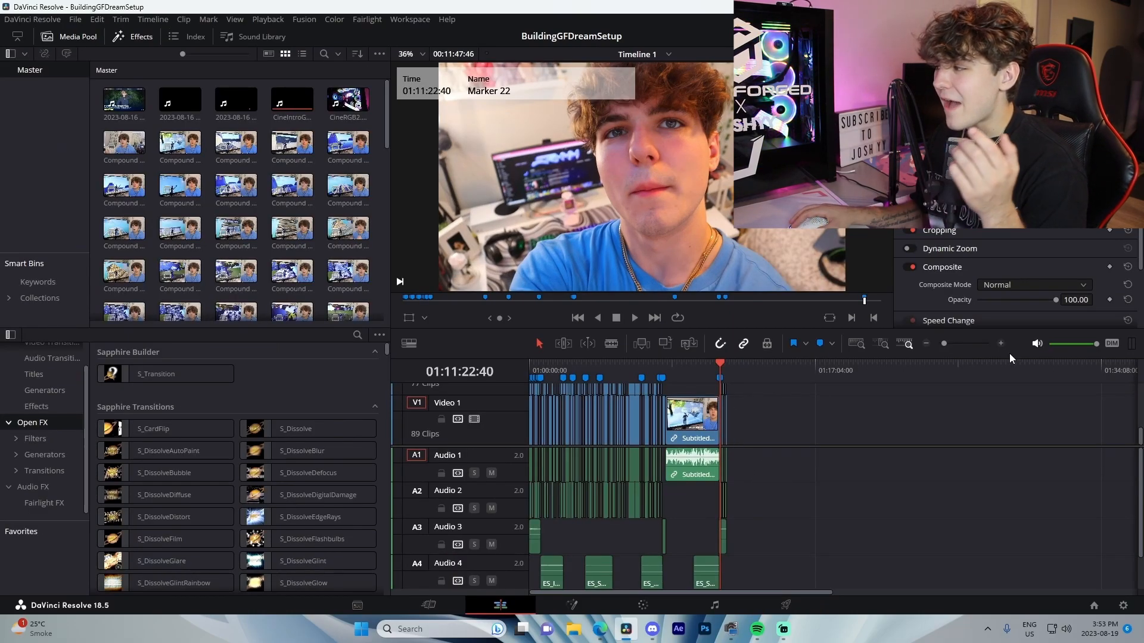
# - Examine the clips across the BuildingGFDreamSetup timeline and return the playhead to its start
pyautogui.scroll(2, 973, 363)
pyautogui.hscroll(-7, 901, 434)
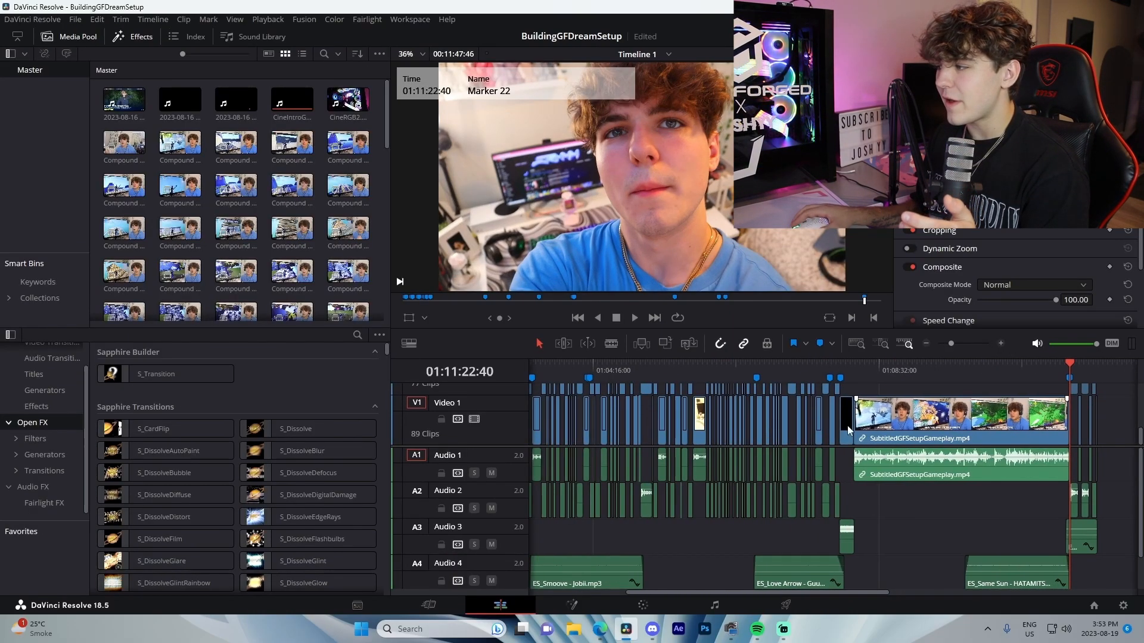
pyautogui.scroll(1, 800, 430)
pyautogui.scroll(-1, 846, 396)
pyautogui.hscroll(-2, 774, 422)
pyautogui.scroll(1, 715, 452)
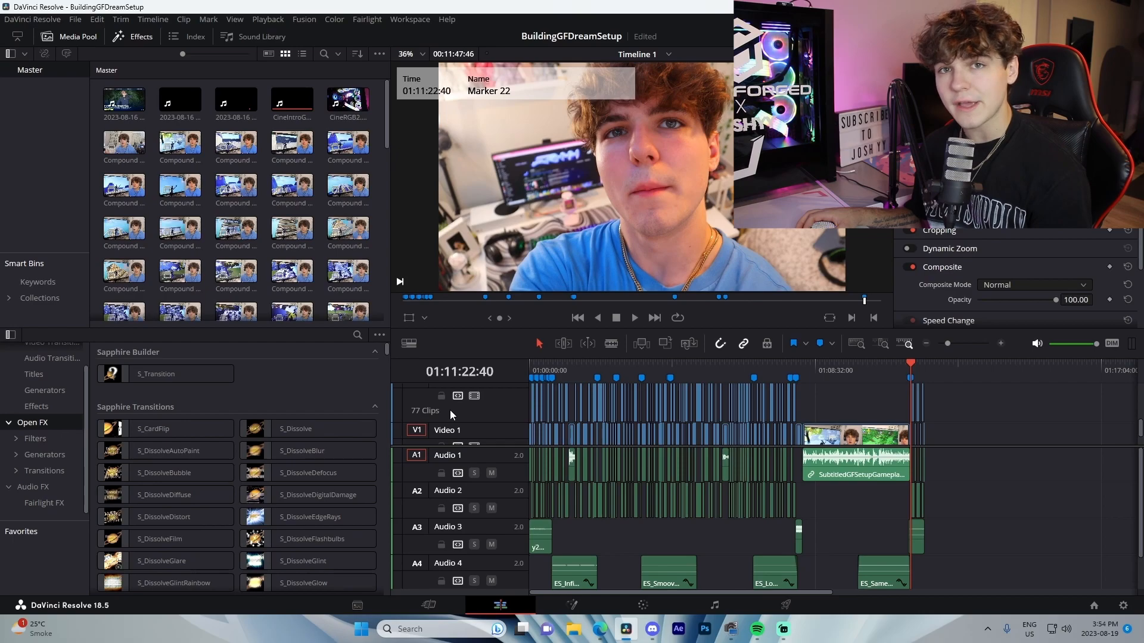
pyautogui.press('Home')
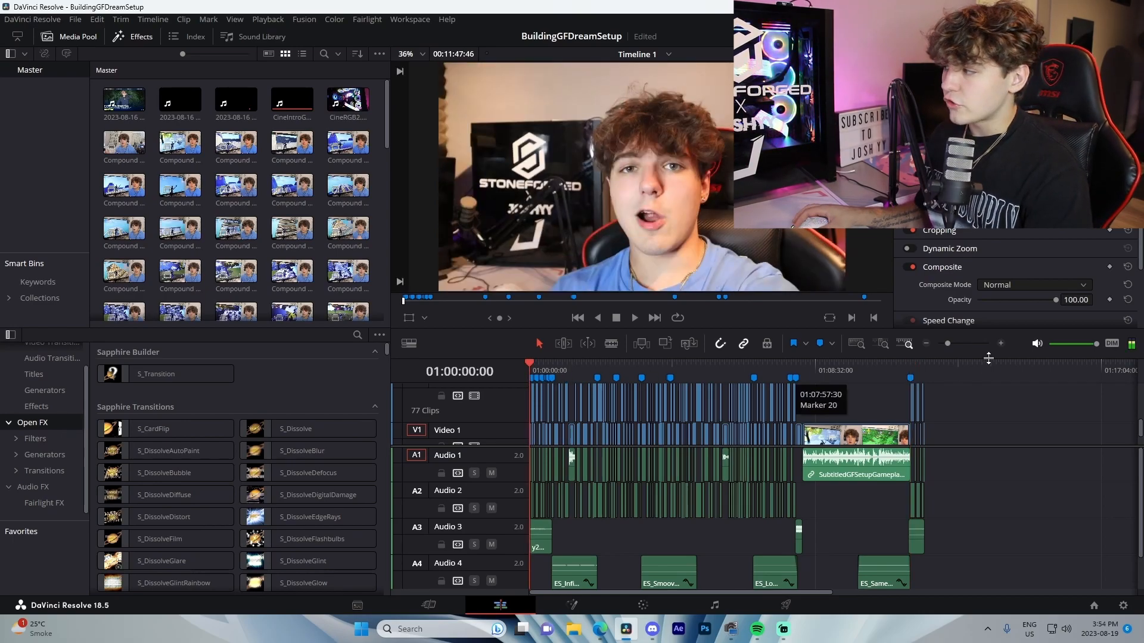
# - Place MVI_1549.MP4 on Video 1 at 01:14:38:56, past the last clip, and cut it into six segments with the blade
pyautogui.click(1000, 343)
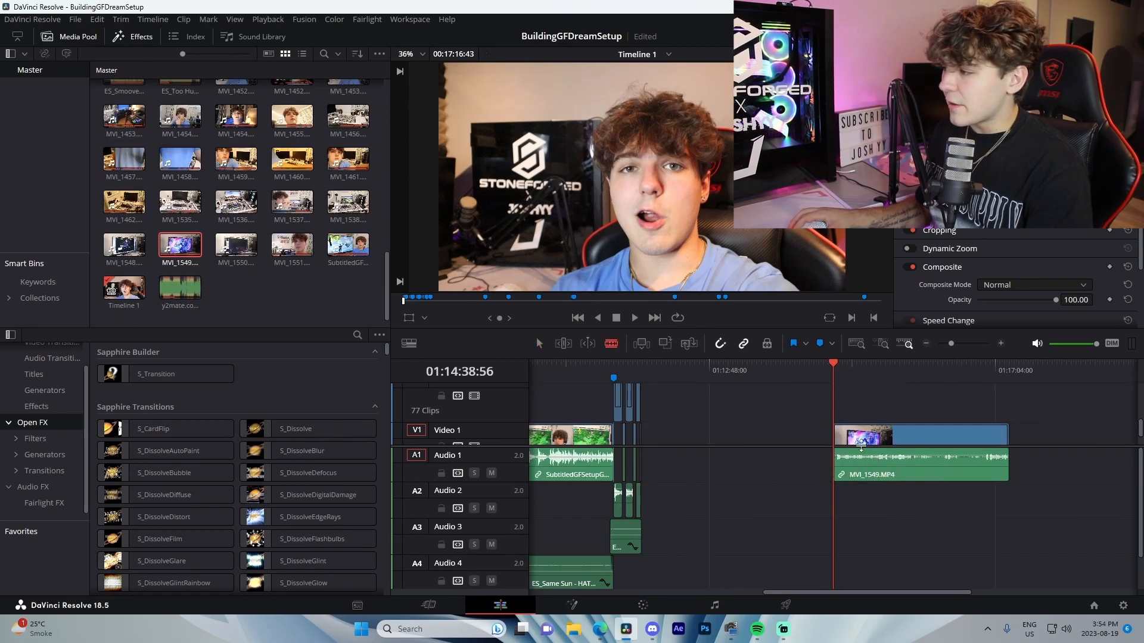
pyautogui.moveTo(778, 465); pyautogui.dragTo(965, 436)
pyautogui.click(976, 435)
pyautogui.press('a')
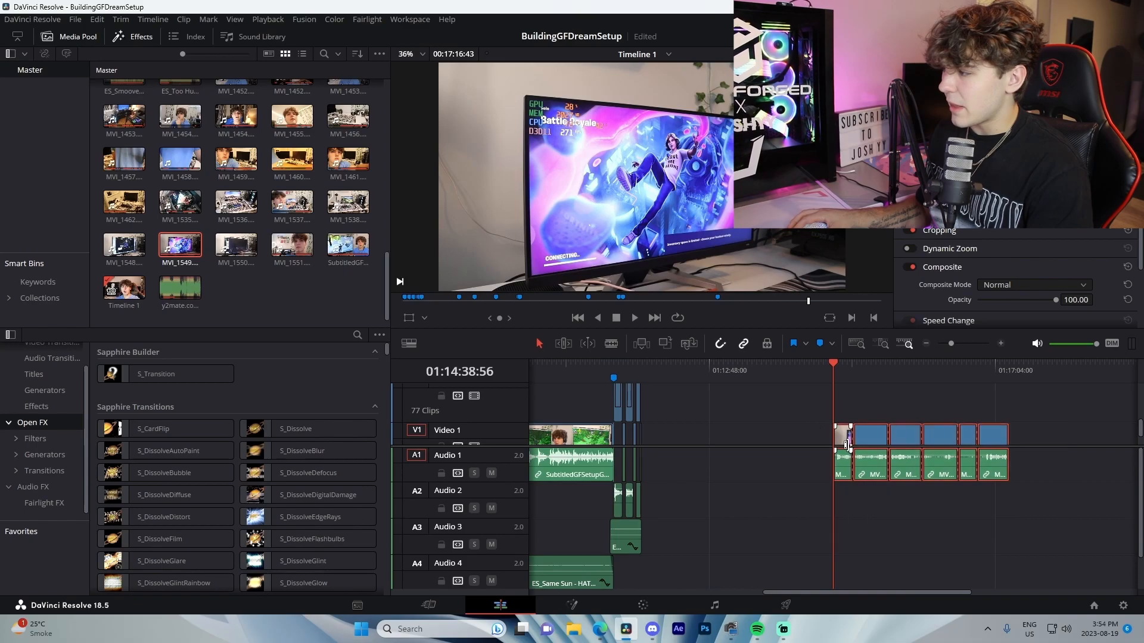
pyautogui.scroll(-2, 934, 490)
pyautogui.moveTo(630, 371)
pyautogui.mouseDown()
pyautogui.moveTo(806, 427)
pyautogui.moveTo(779, 453)
pyautogui.mouseUp()
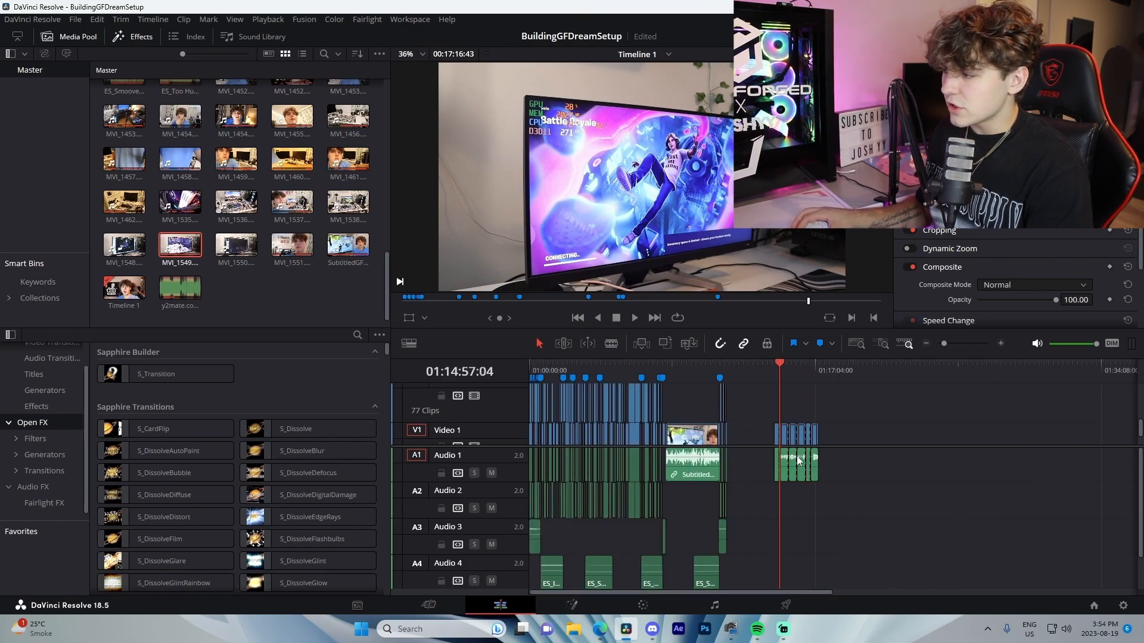
pyautogui.press('Home')
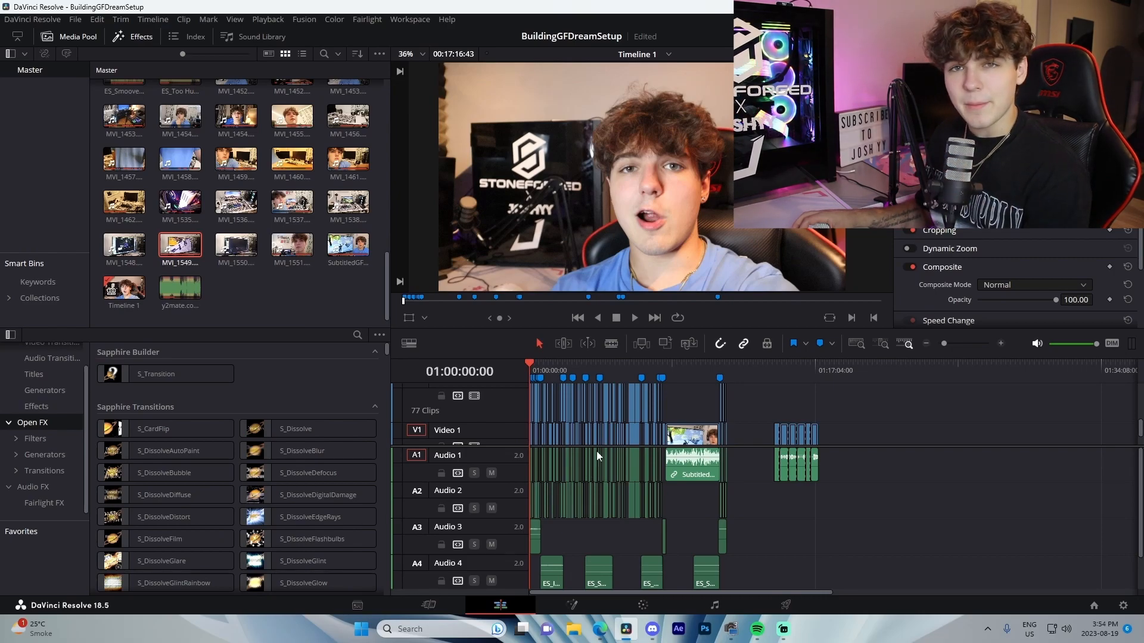
# - Move several of the cut MVI_1549 segments from Video 1 up to the track above
pyautogui.scroll(2, 798, 429)
pyautogui.moveTo(757, 426); pyautogui.dragTo(798, 400)
pyautogui.moveTo(866, 432); pyautogui.dragTo(862, 408)
pyautogui.click(927, 343)
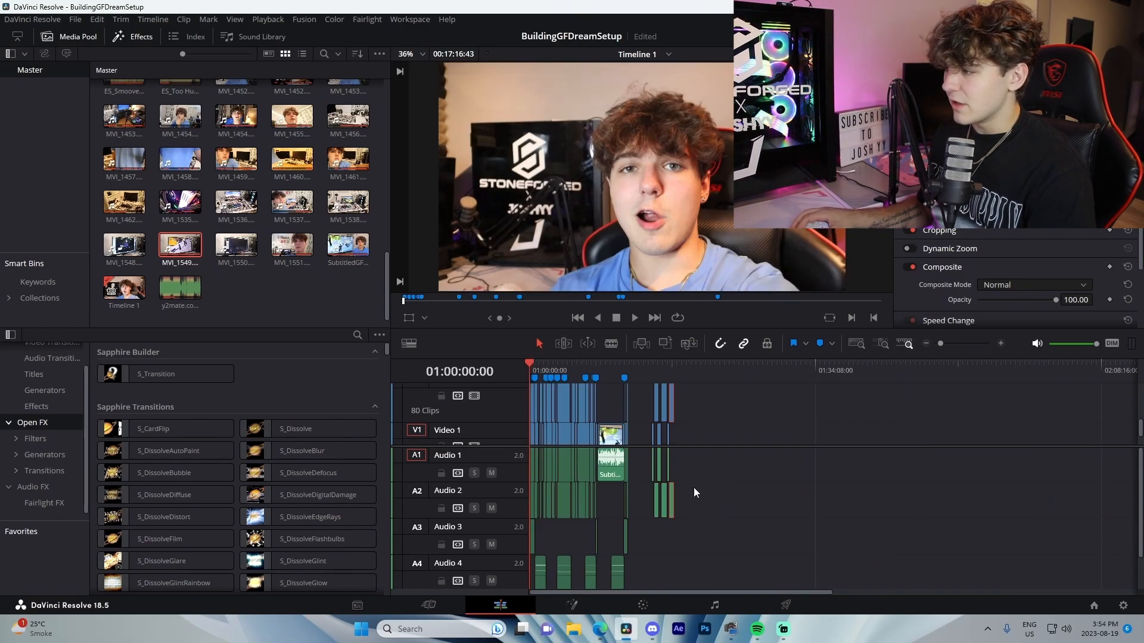
pyautogui.click(999, 344)
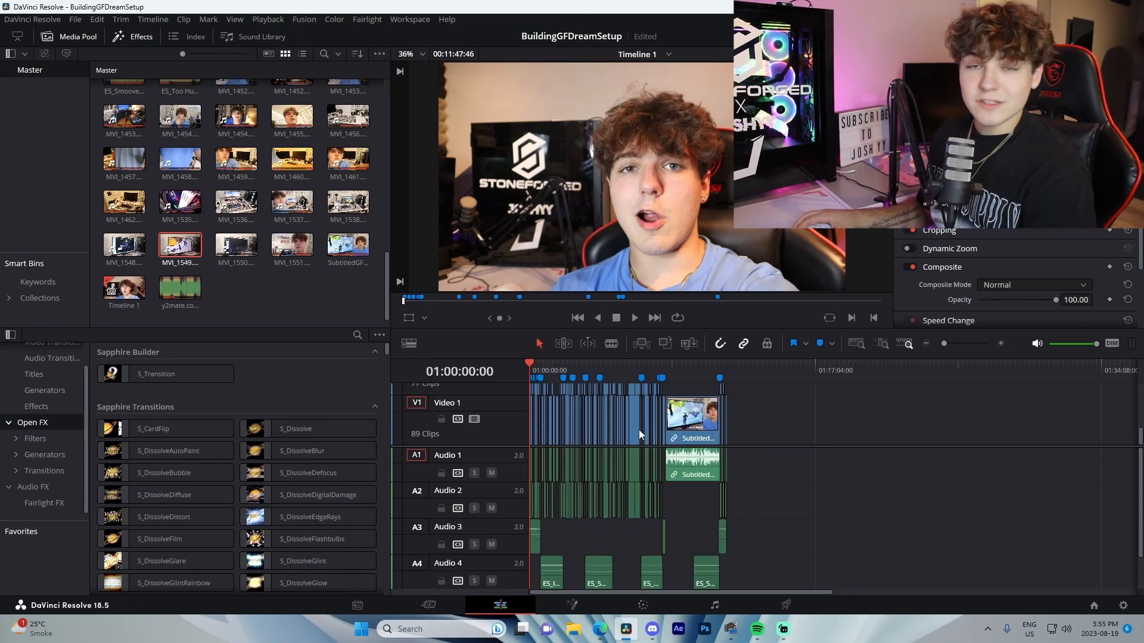
# - Open the timeline's first clip in Fusion and add a Glow node midway between MediaIn1 and MediaOut1
pyautogui.scroll(1, 639, 431)
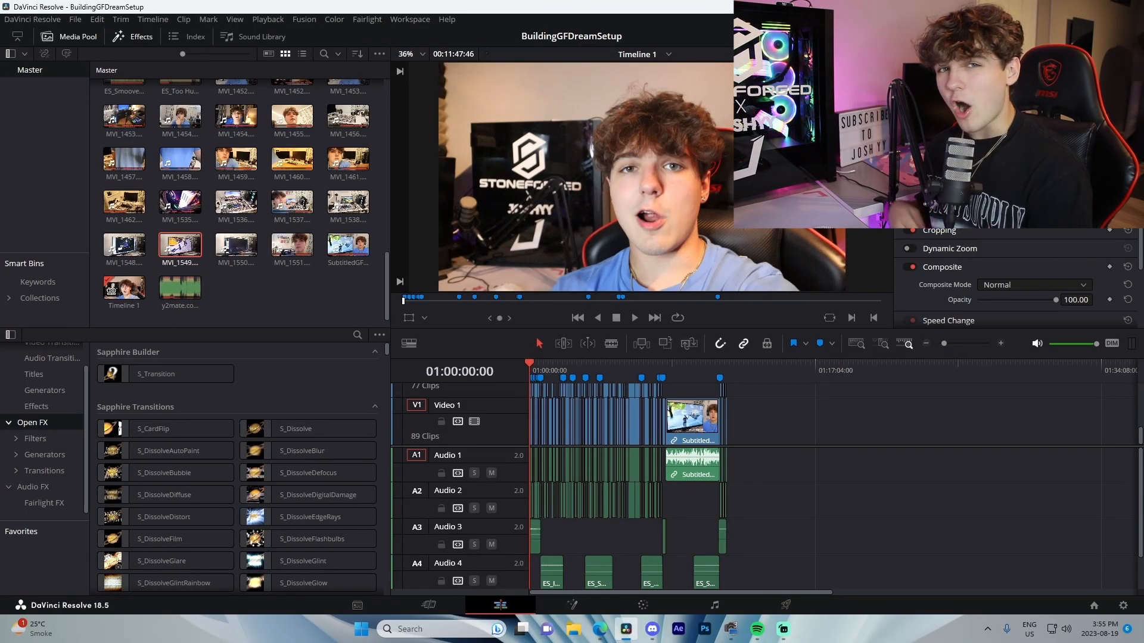
pyautogui.click(999, 341)
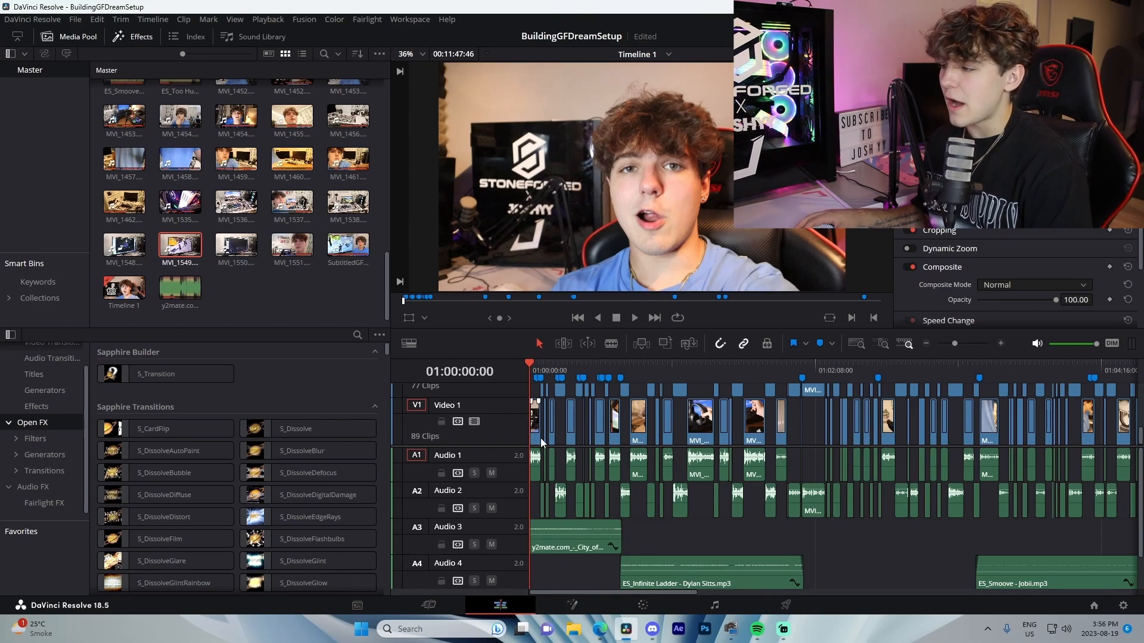
pyautogui.click(572, 605)
pyautogui.hotkey('shift', 'space')
pyautogui.write('glow')
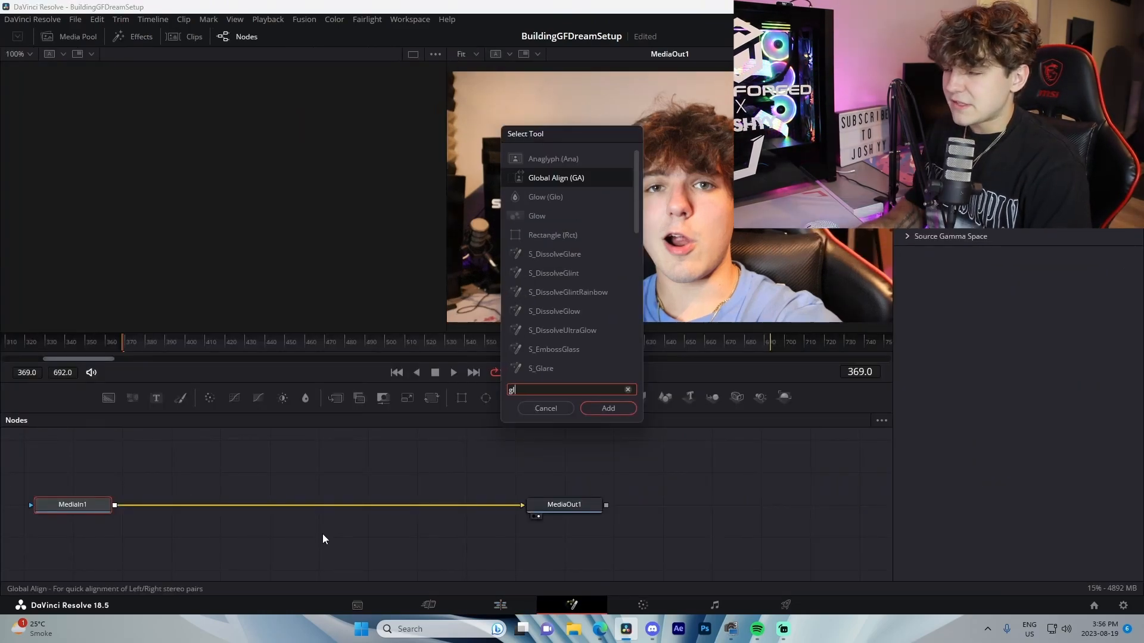
pyautogui.press('Return')
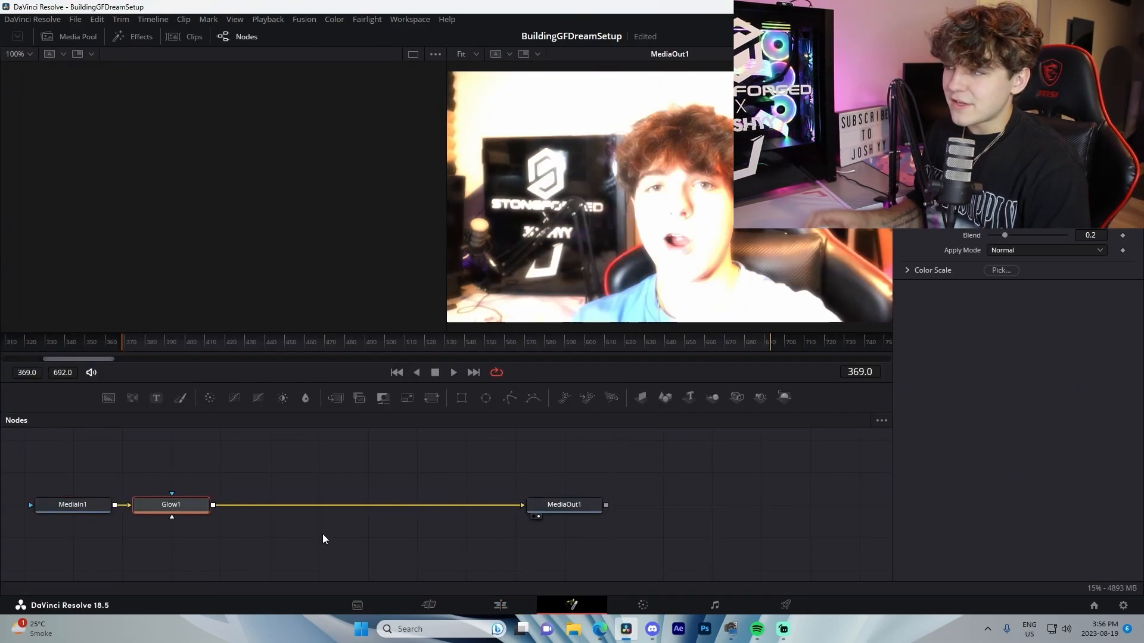
pyautogui.moveTo(169, 504); pyautogui.dragTo(291, 507)
# - Open the save dialog for the Glow node's settings, cancel it, and delete the node
pyautogui.rightClick(287, 506)
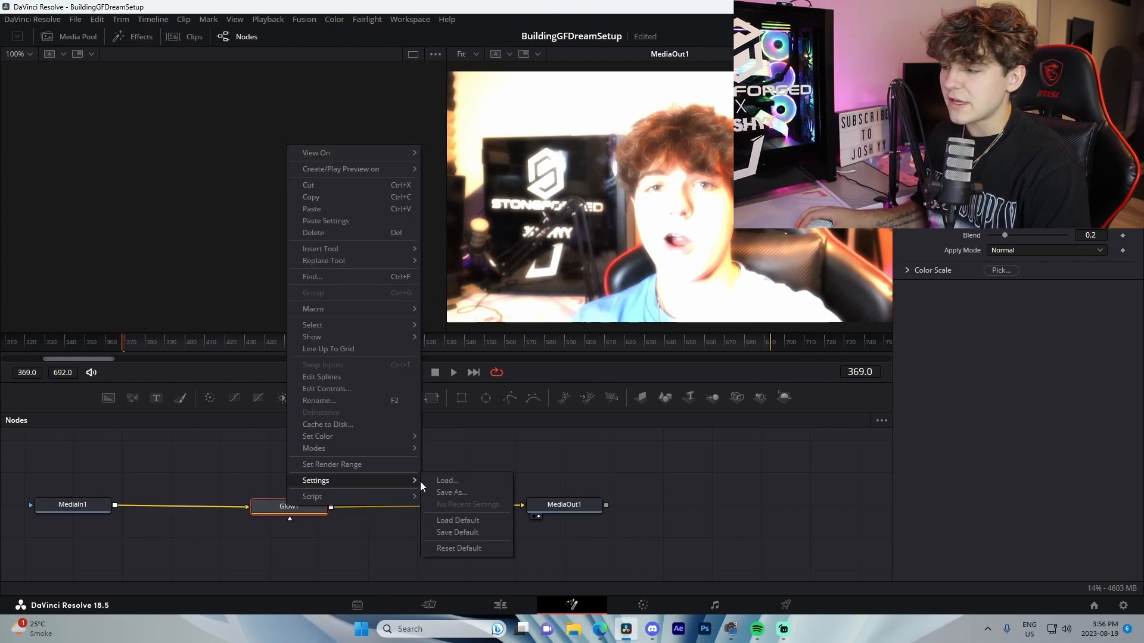
pyautogui.click(440, 492)
pyautogui.scroll(-6, 41, 223)
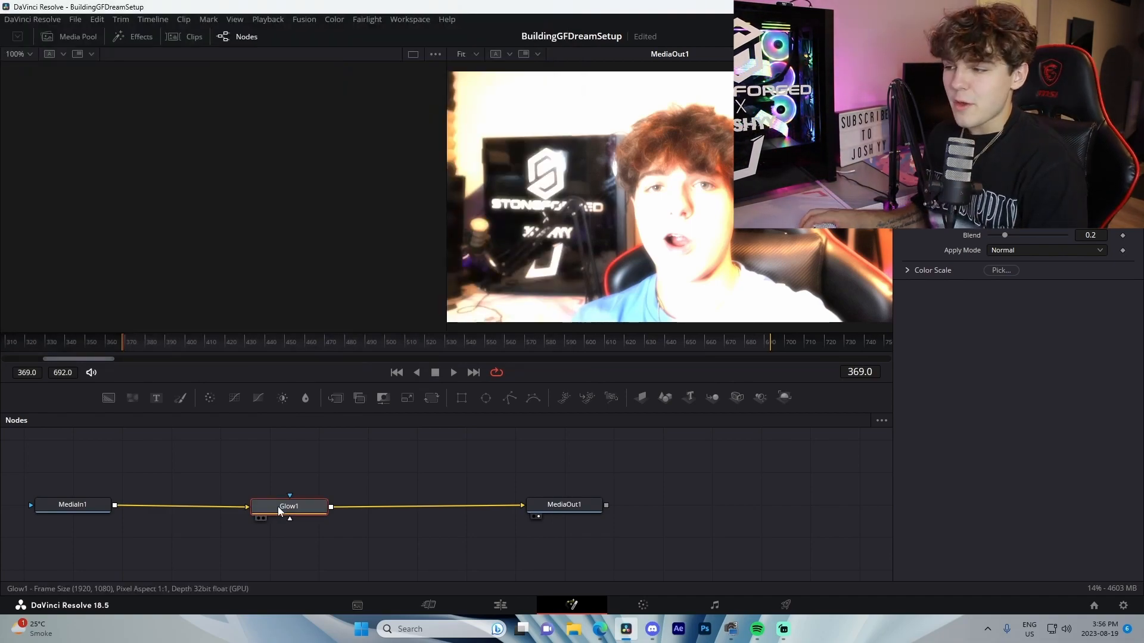
pyautogui.press('Delete')
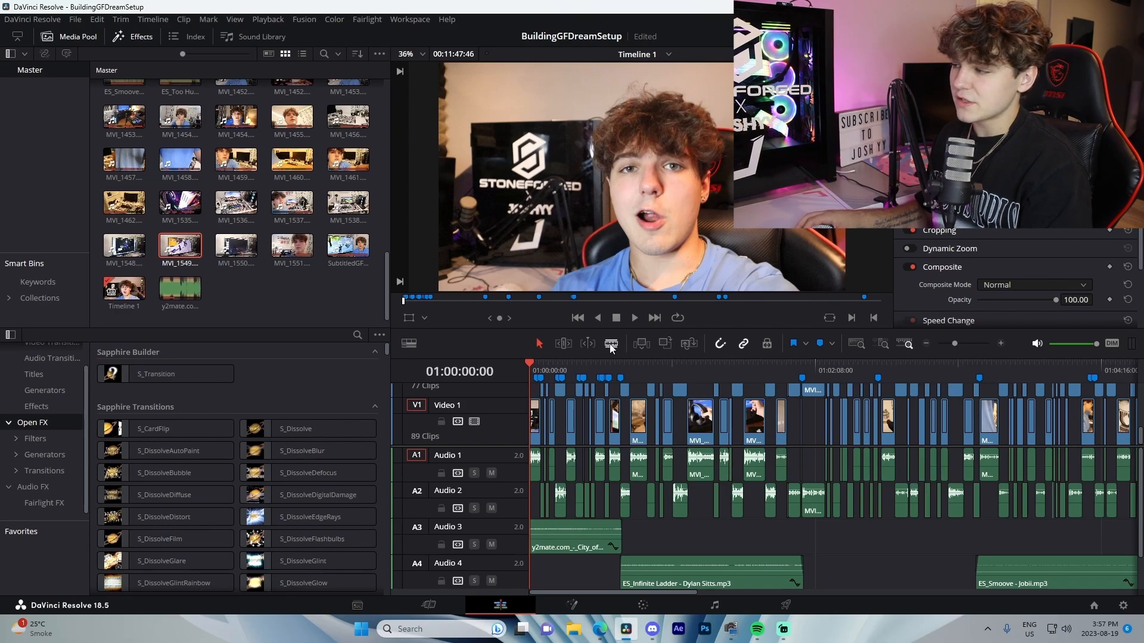
# - Split the ES_Infinite Ladder music track on Audio 4 into four pieces with the blade
pyautogui.click(654, 569)
pyautogui.click(686, 569)
pyautogui.click(732, 569)
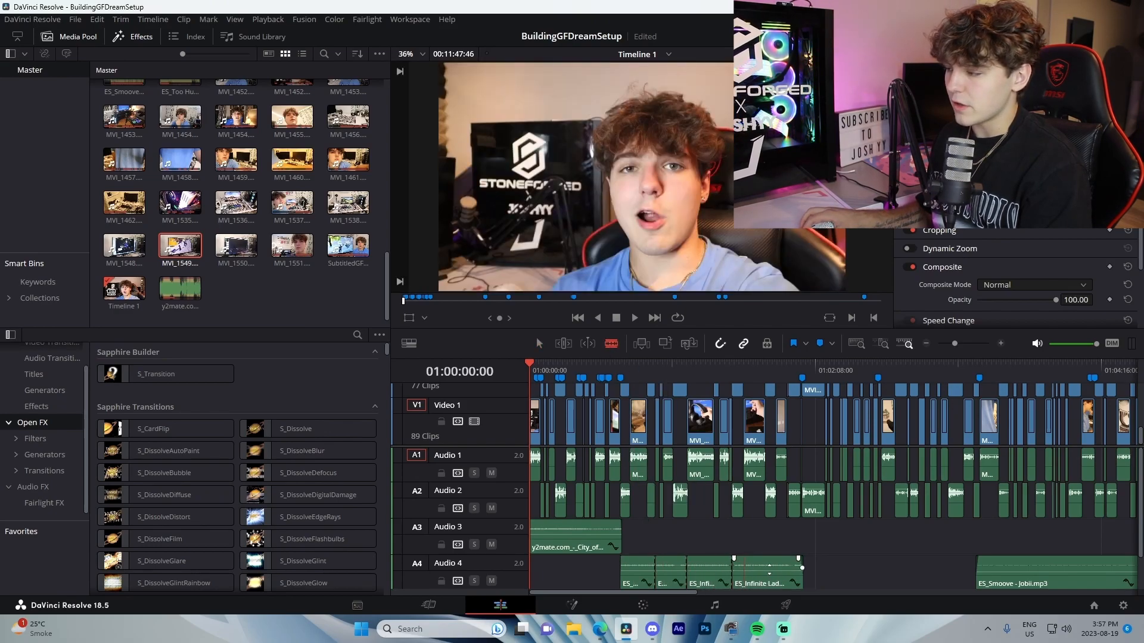
# - Undo the blade cuts on the ES_Infinite Ladder music track on Audio 4
pyautogui.hotkey('ctrl', 'z')
pyautogui.hotkey('ctrl', 'z')
pyautogui.hotkey('ctrl', 'z')
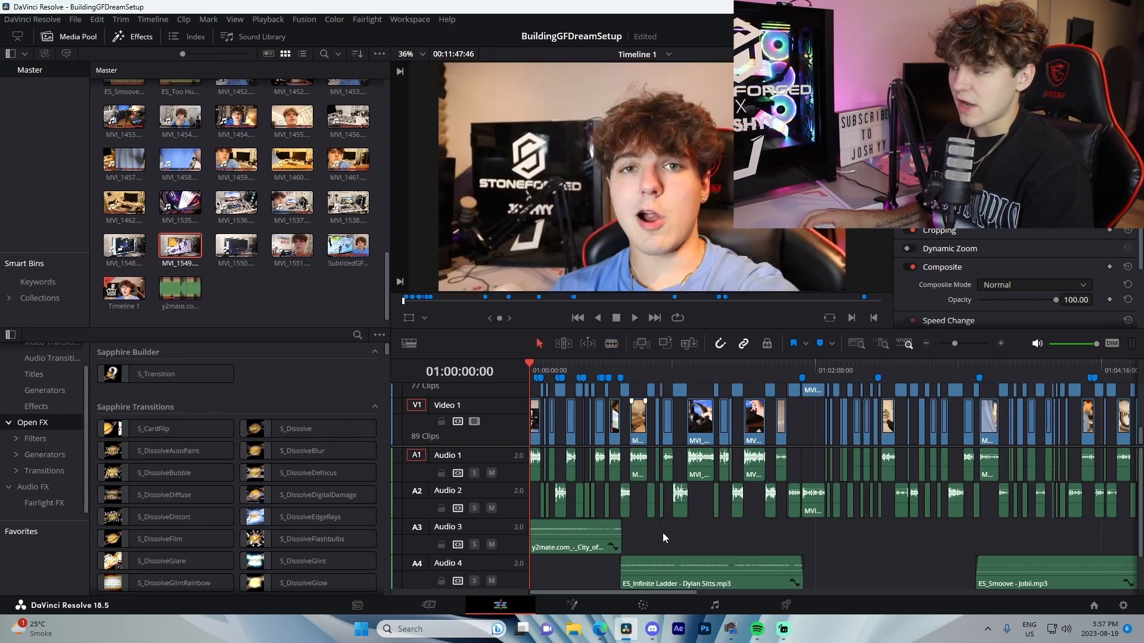
# - Try to split the ES_Infinite Ladder music track on Audio 4 at four points with the blade
pyautogui.press('b')
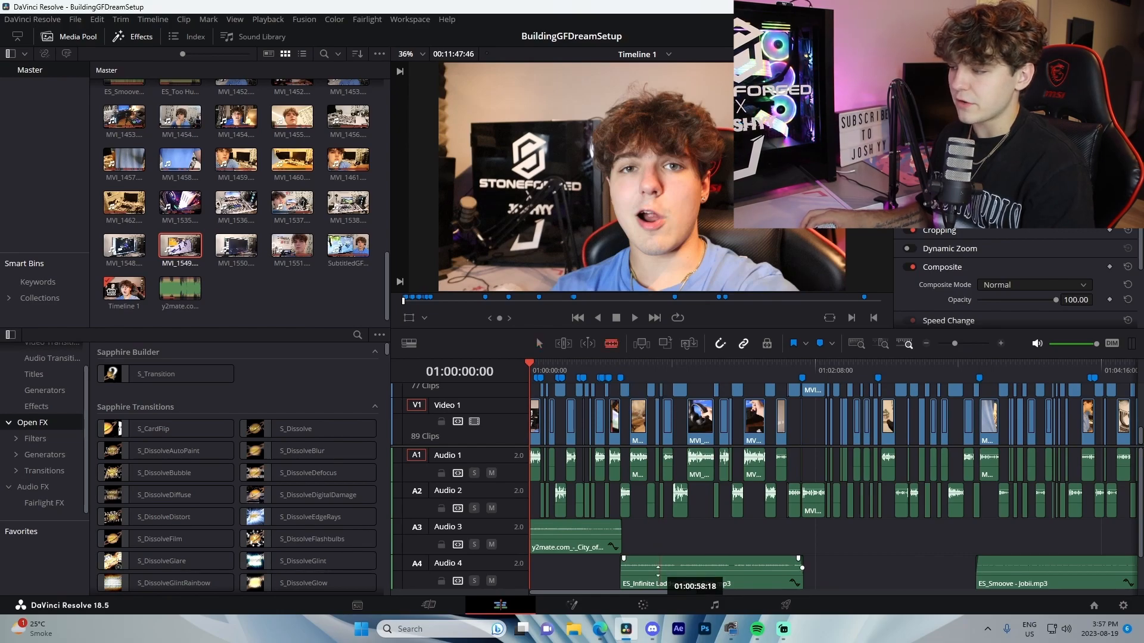
pyautogui.click(686, 569)
pyautogui.click(729, 568)
pyautogui.click(764, 569)
pyautogui.click(650, 569)
# - Cut out a short section near the start of the SubtitledGFSetupGameplay clip and delete it without closing the gap
pyautogui.scroll(-5, 848, 411)
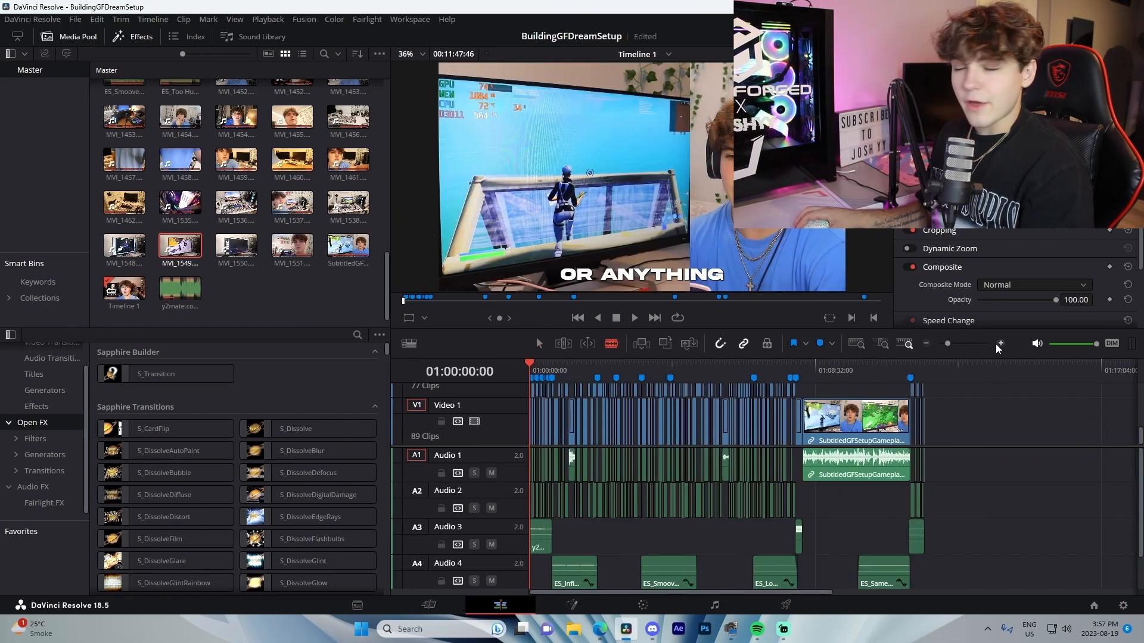
pyautogui.scroll(3, 848, 409)
pyautogui.hscroll(8, 834, 408)
pyautogui.scroll(2, 655, 419)
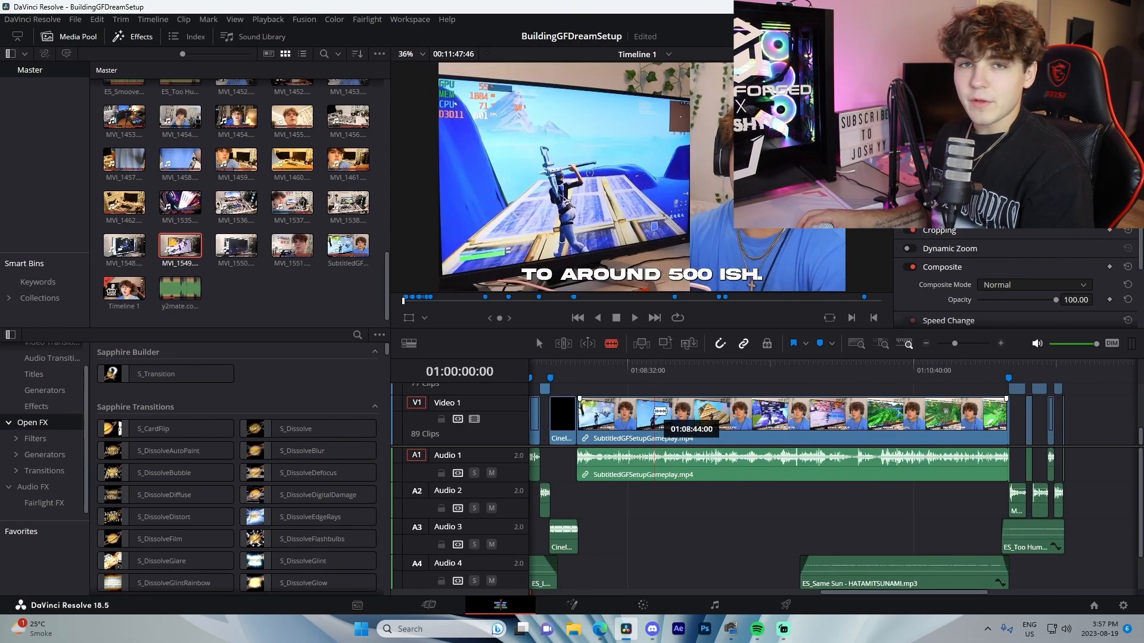
pyautogui.click(654, 420)
pyautogui.click(667, 420)
pyautogui.press('a')
pyautogui.click(659, 434)
pyautogui.press('Delete')
# - Select all clips after the gap in the gameplay clip and try to move them earlier to close it
pyautogui.scroll(-2, 869, 504)
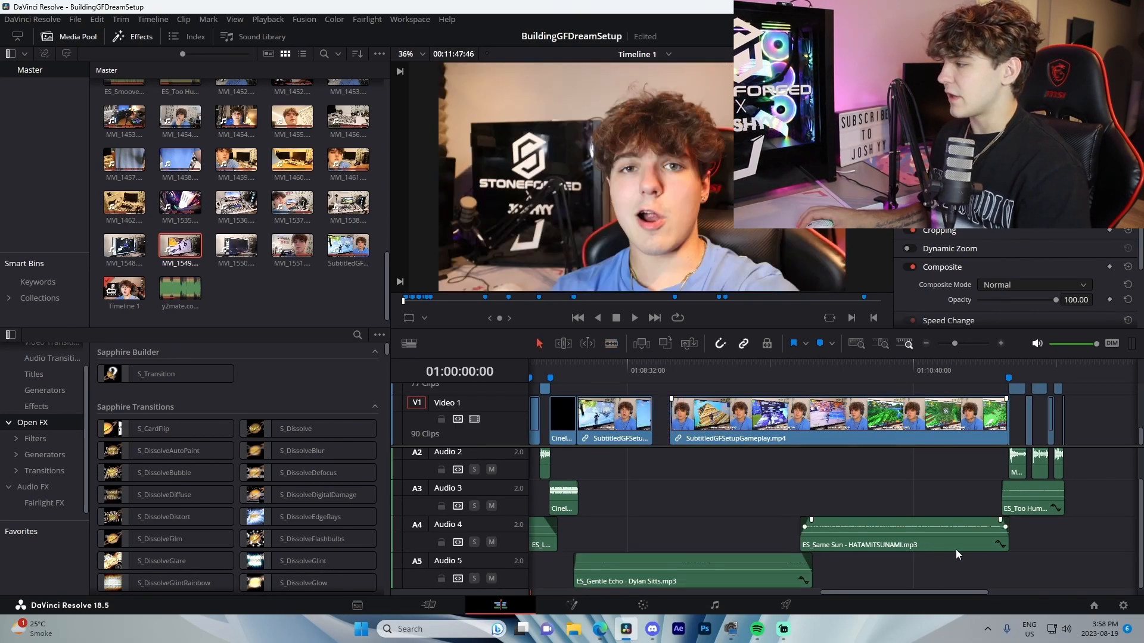
pyautogui.moveTo(1020, 561); pyautogui.dragTo(721, 381)
pyautogui.scroll(-3, 770, 440)
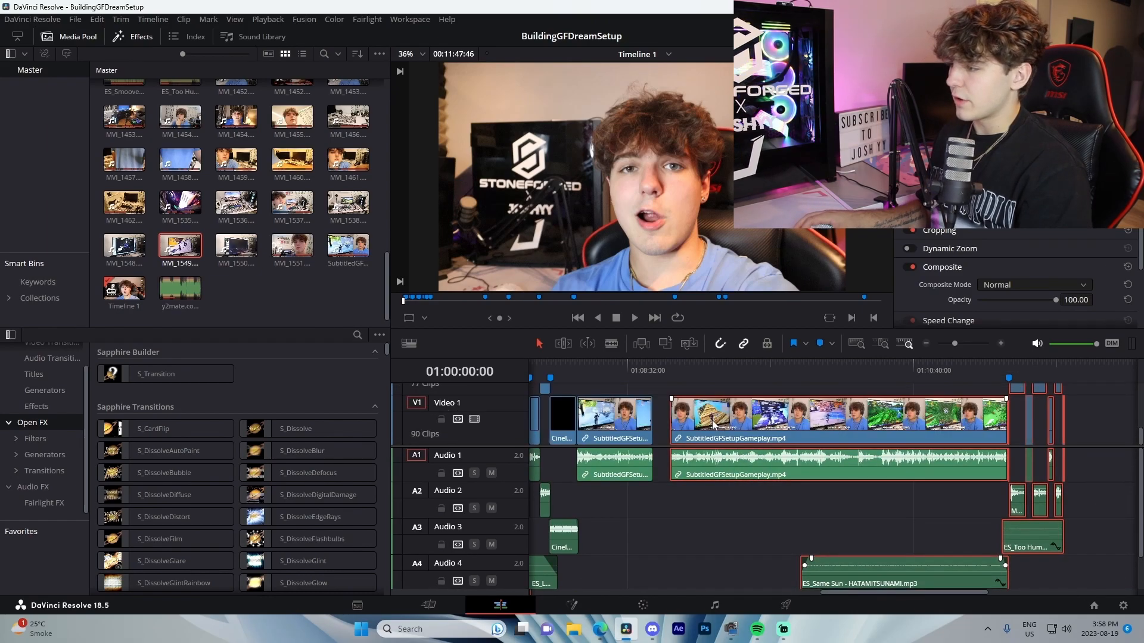
pyautogui.moveTo(742, 436); pyautogui.dragTo(725, 436)
# - Undo back to the cut gameplay clip and ripple delete its short middle section
pyautogui.hotkey('ctrl', 'z')
pyautogui.hotkey('ctrl', 'z')
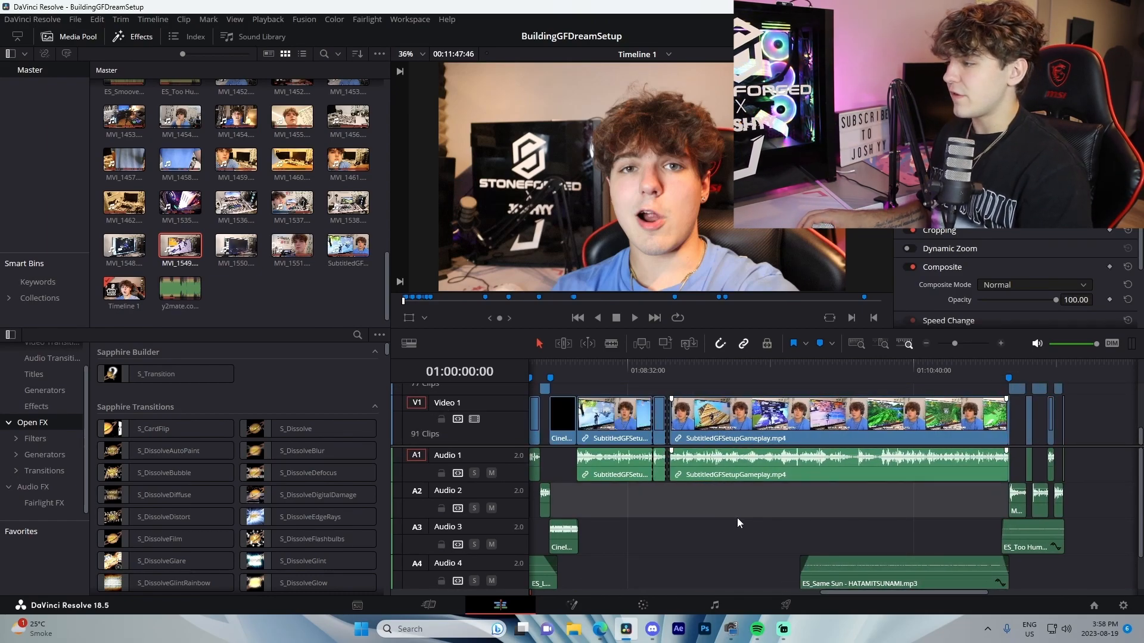
pyautogui.click(660, 428)
pyautogui.press('Delete')
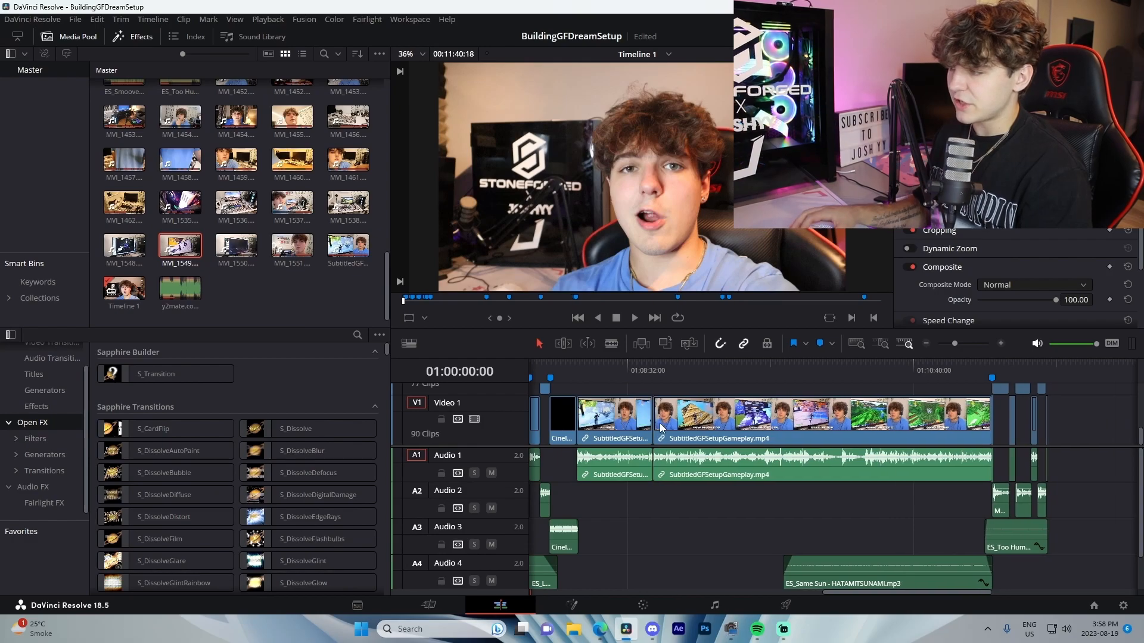
# - Undo the ripple delete and the cuts on the SubtitledGFSetupGameplay clip
pyautogui.hotkey('ctrl', 's')
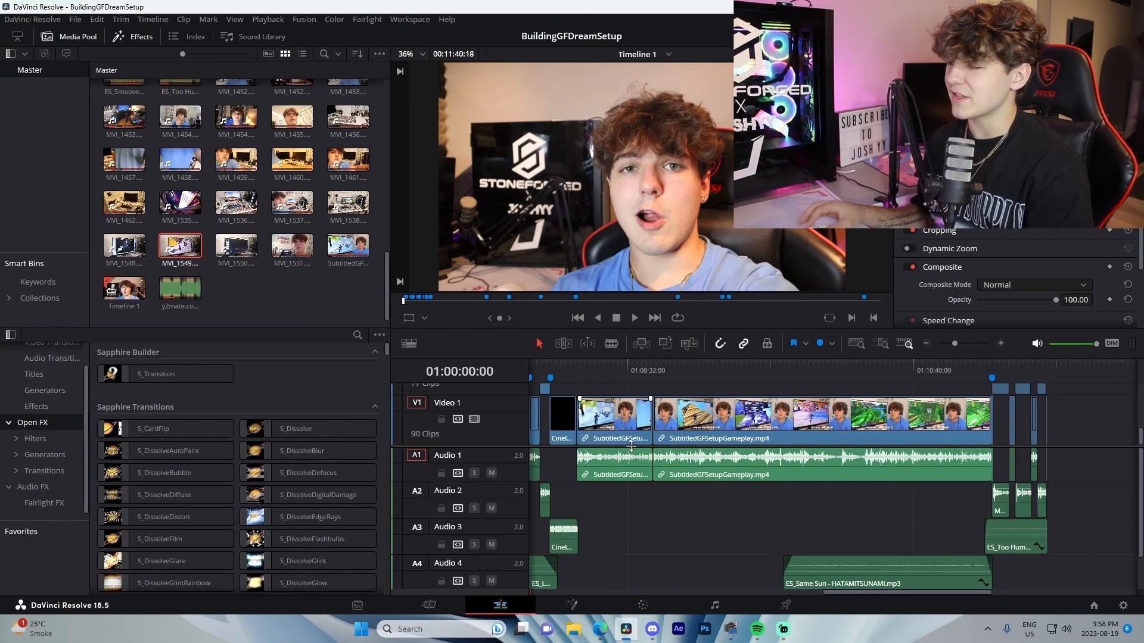
pyautogui.hotkey('ctrl', 'z')
pyautogui.hotkey('ctrl', 'shift', 'z')
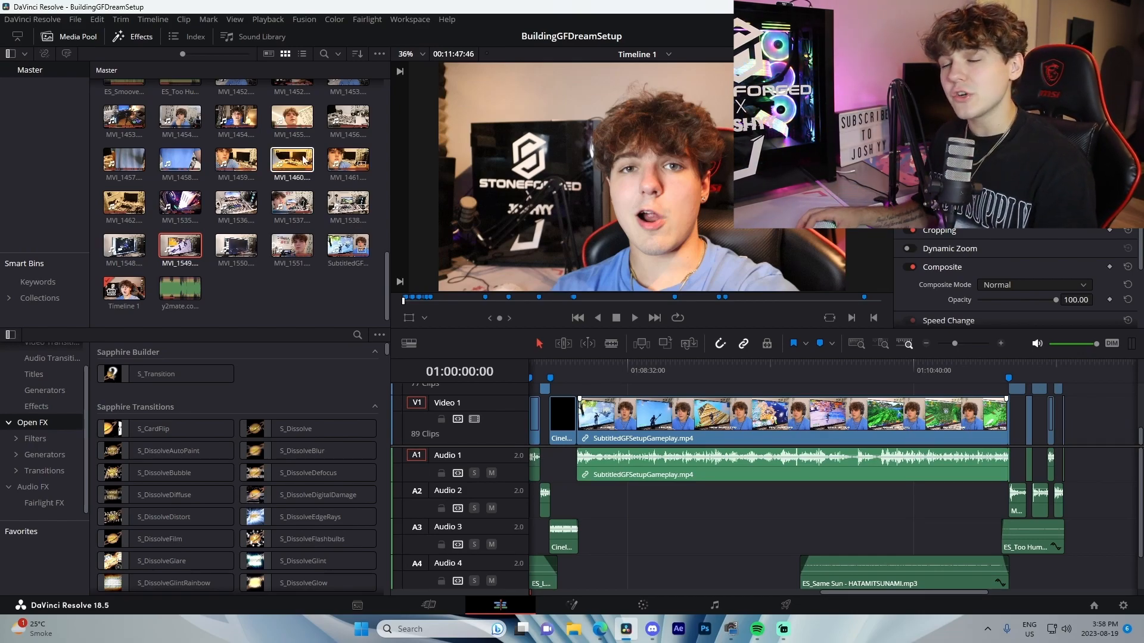
# - Open Keyboard Customization and look over the list of all commands and their keystrokes
pyautogui.click(48, 20)
pyautogui.click(48, 21)
pyautogui.click(48, 20)
pyautogui.click(69, 52)
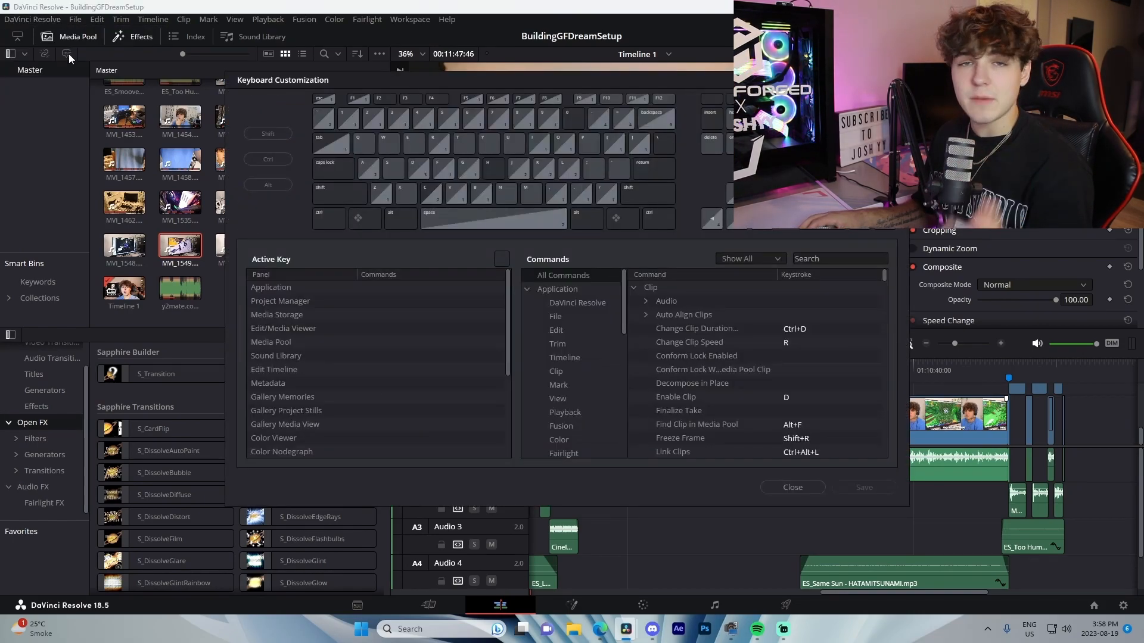
pyautogui.scroll(-4, 321, 331)
pyautogui.scroll(4, 309, 337)
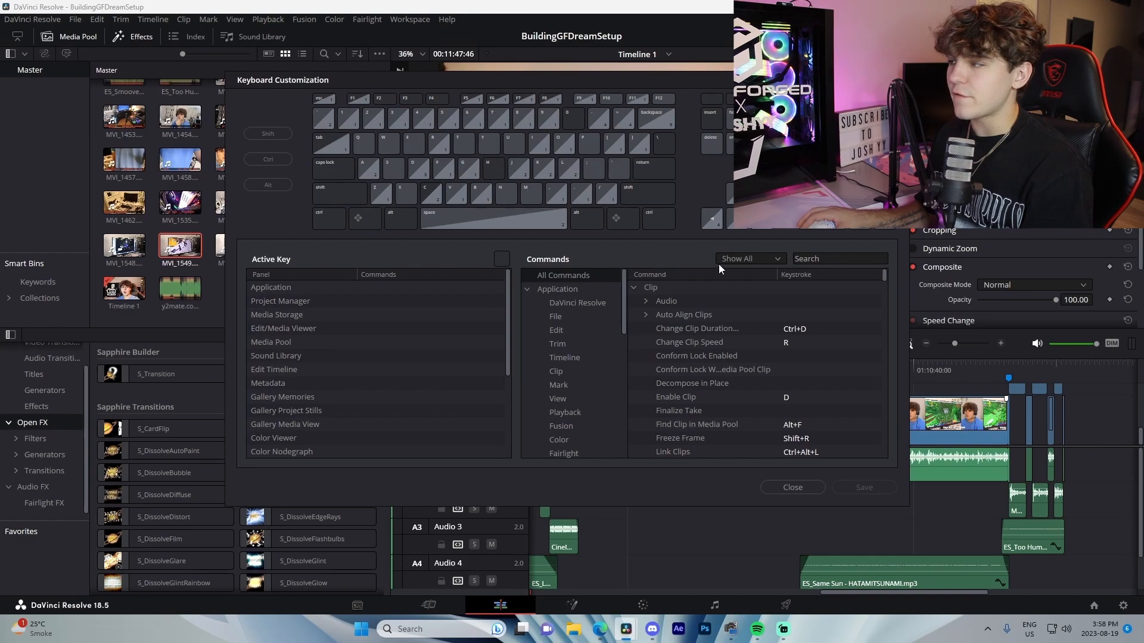
# - Search the commands for "cut" and start adding C as an extra keystroke for the Cut Timeline's Cut command
pyautogui.click(827, 258)
pyautogui.write('c')
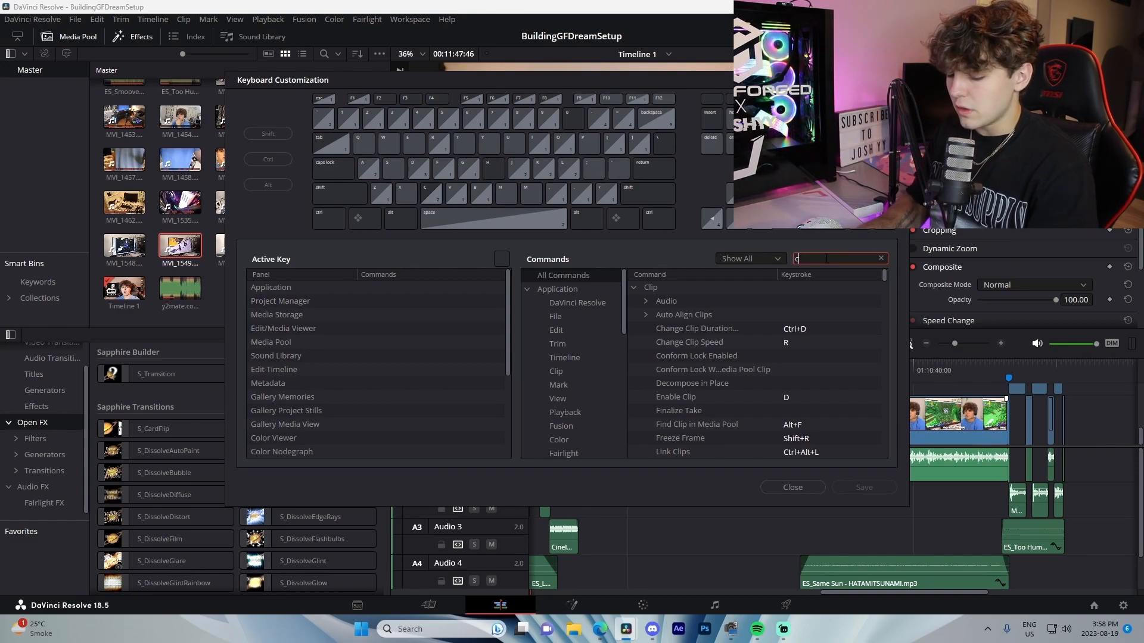
pyautogui.write('ut')
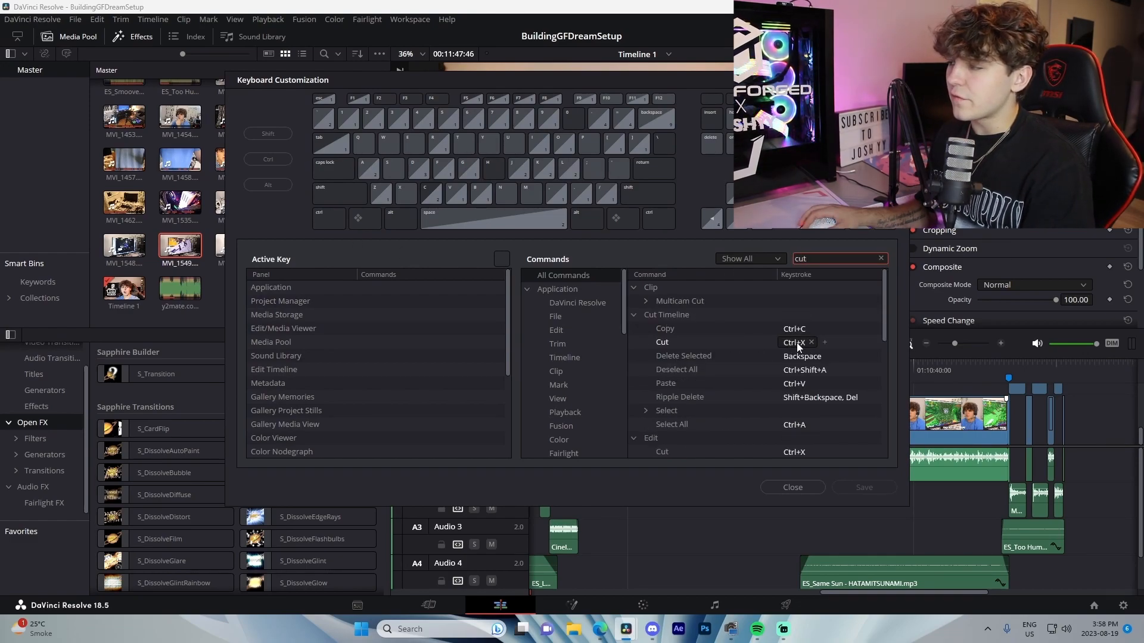
pyautogui.click(824, 343)
pyautogui.press('c')
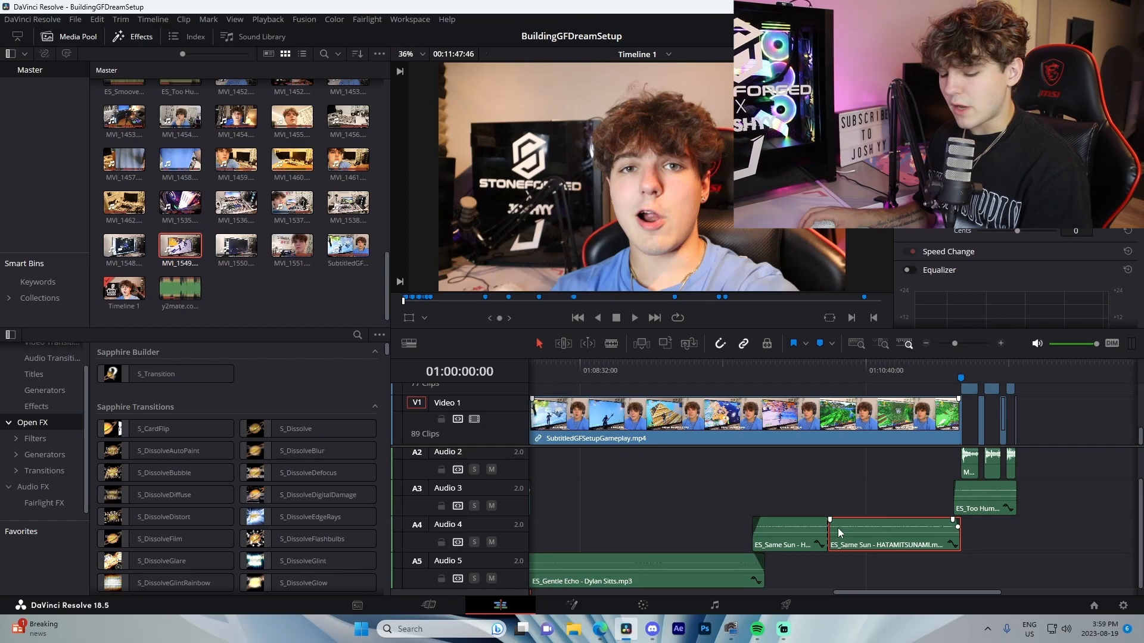
# - Delete the second piece of the split ES_Same Sun track on Audio 4, and undo back to the whole track
pyautogui.press('Delete')
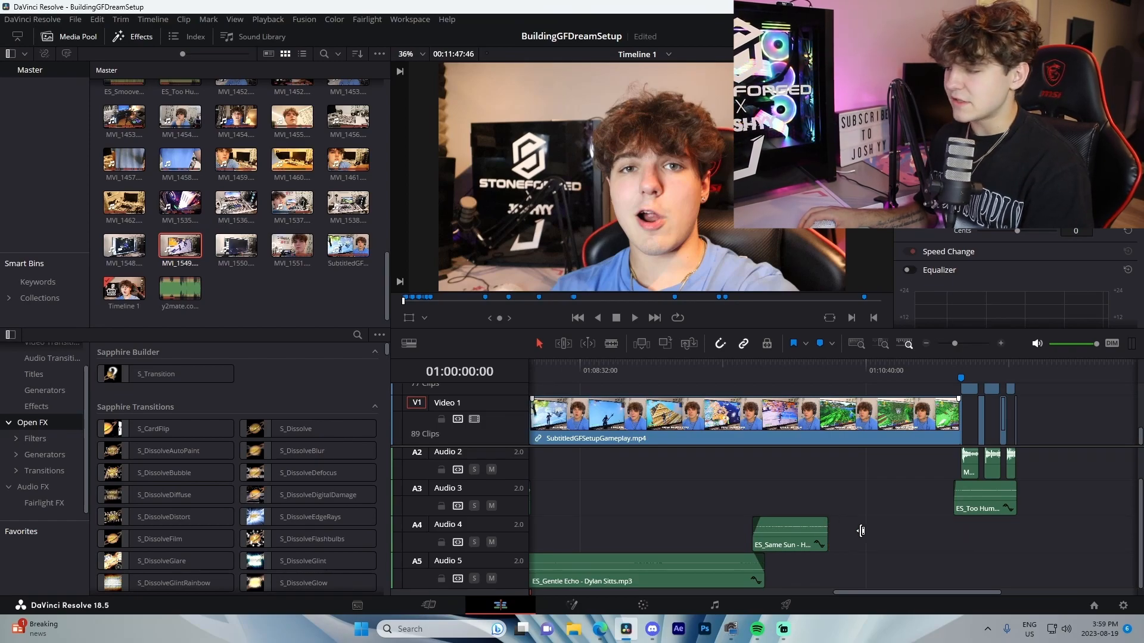
pyautogui.hotkey('ctrl', 'z')
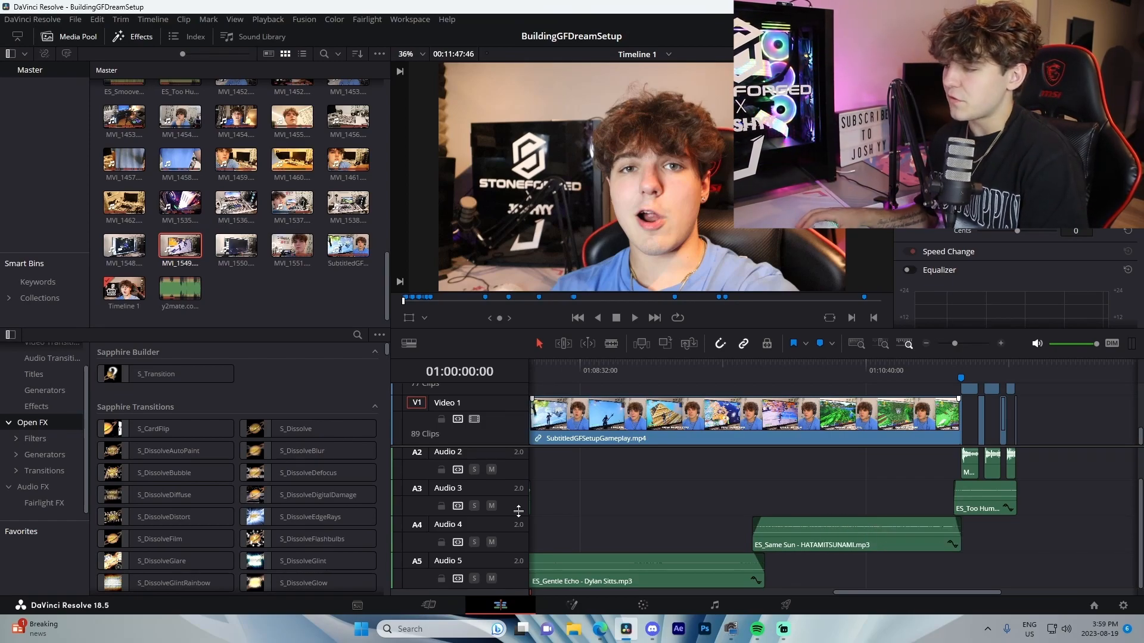
# - Reopen Keyboard Customization and examine the keystrokes assigned to the Edit commands, including Cut, Ripple Cut and Ripple Delete
pyautogui.hotkey('ctrl', 'alt', 'k')
pyautogui.scroll(-10, 713, 367)
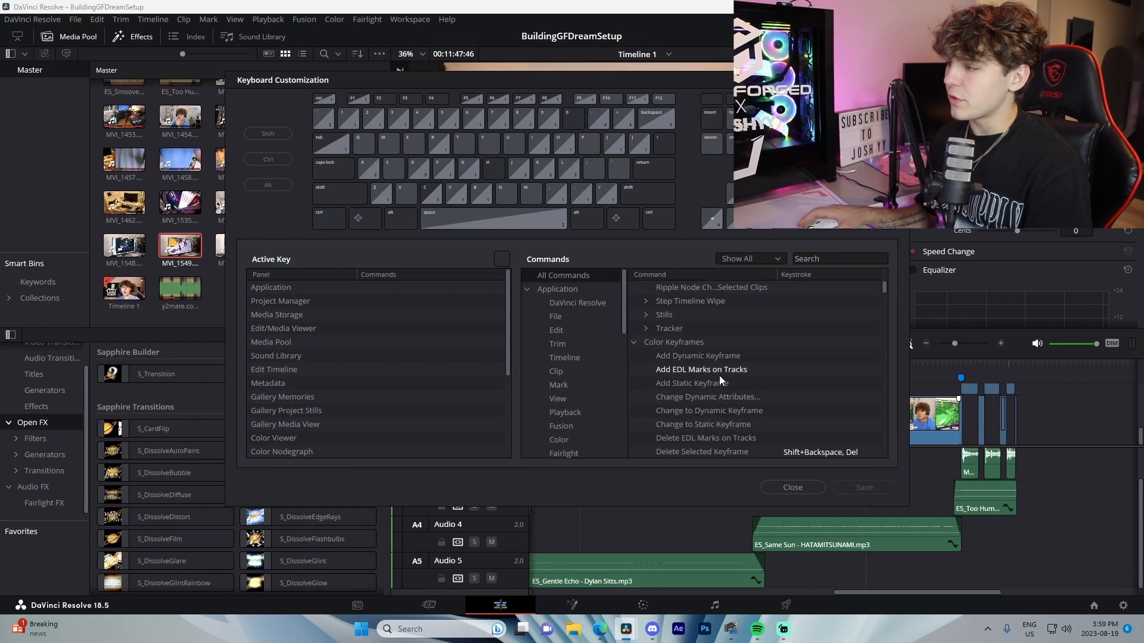
pyautogui.scroll(-5, 584, 358)
pyautogui.scroll(10, 580, 363)
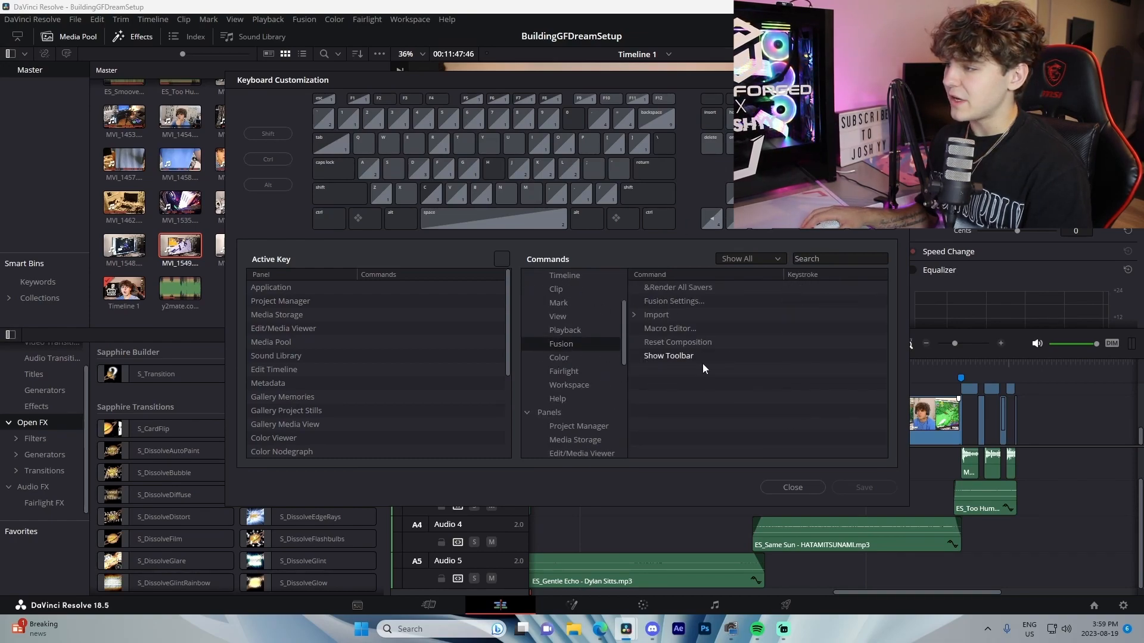
pyautogui.click(558, 303)
pyautogui.click(556, 289)
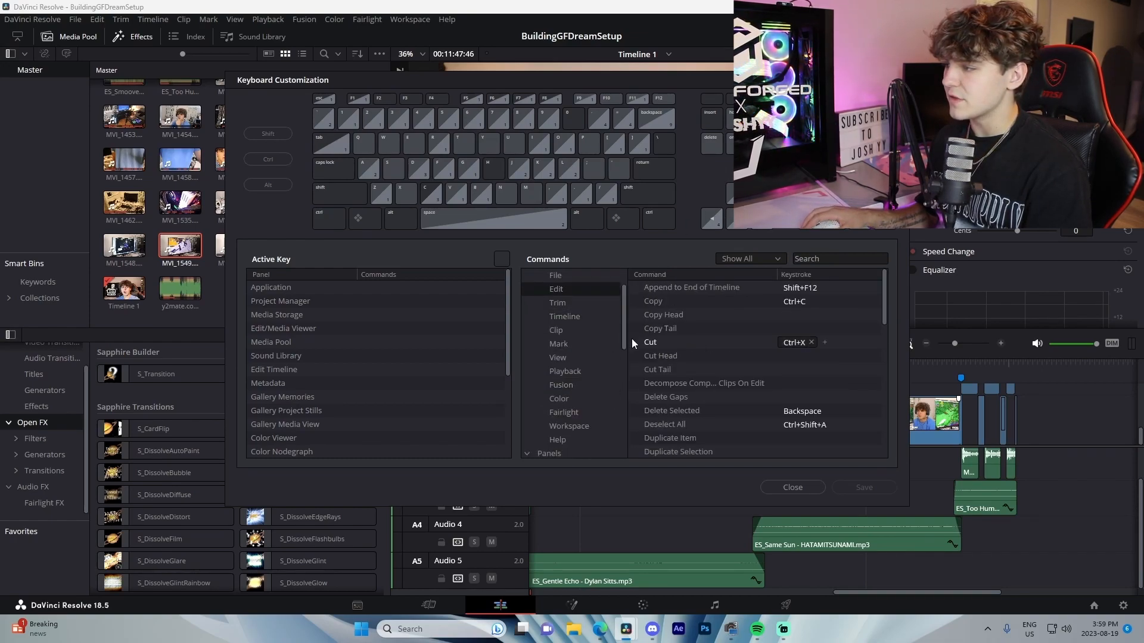
pyautogui.scroll(-8, 656, 352)
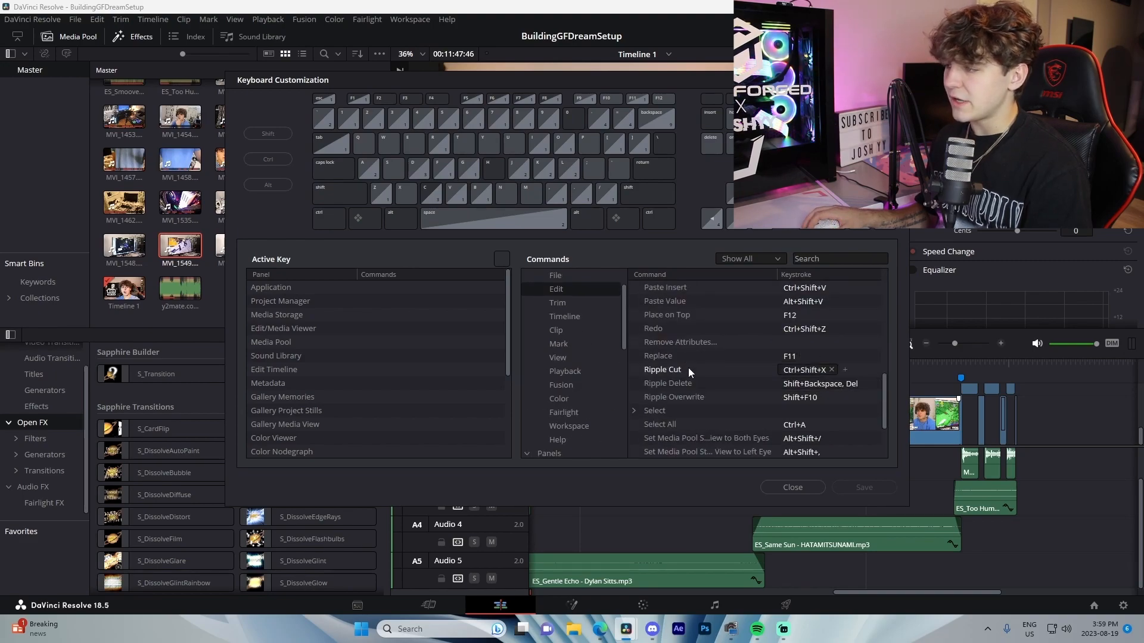
pyautogui.scroll(2, 679, 356)
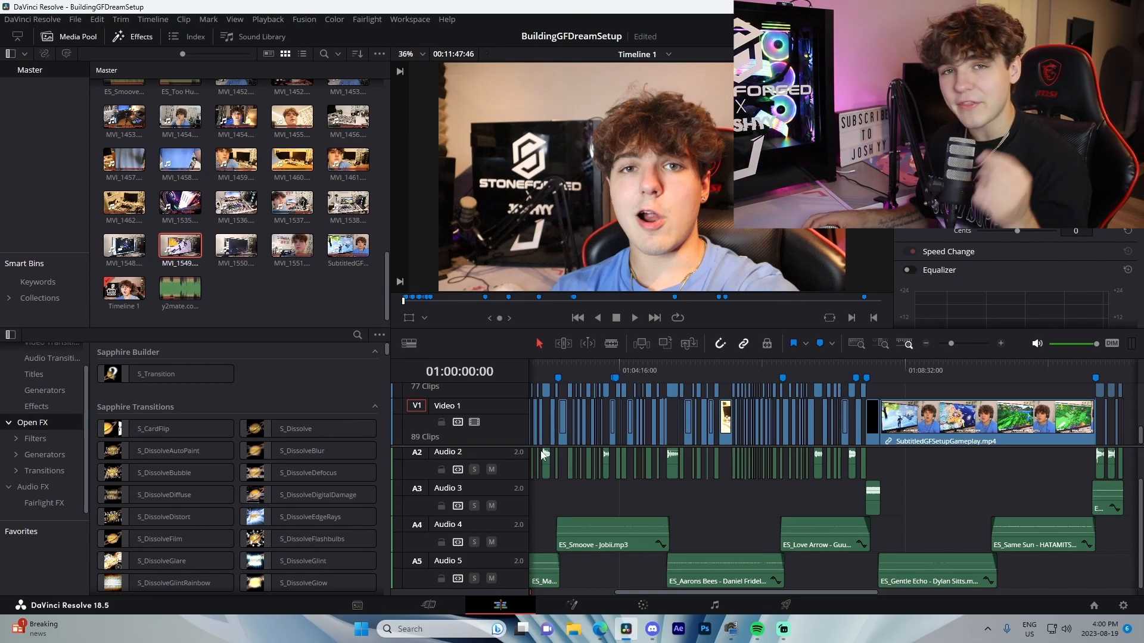
# - Scrub through the timeline from the opening clips to the end of the SubtitledGFSetupGameplay clip and return to the start
pyautogui.press('space')
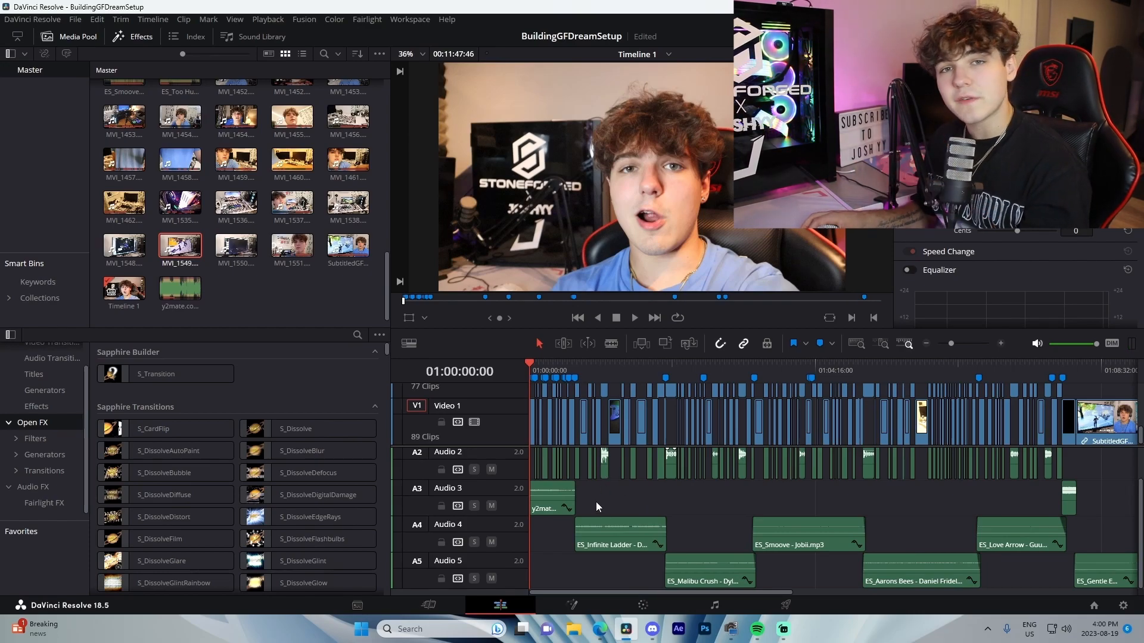
pyautogui.click(562, 370)
pyautogui.moveTo(561, 371); pyautogui.dragTo(799, 405)
pyautogui.hscroll(5, 892, 513)
pyautogui.moveTo(688, 371); pyautogui.dragTo(758, 389)
pyautogui.hscroll(4, 788, 442)
pyautogui.hscroll(1, 735, 413)
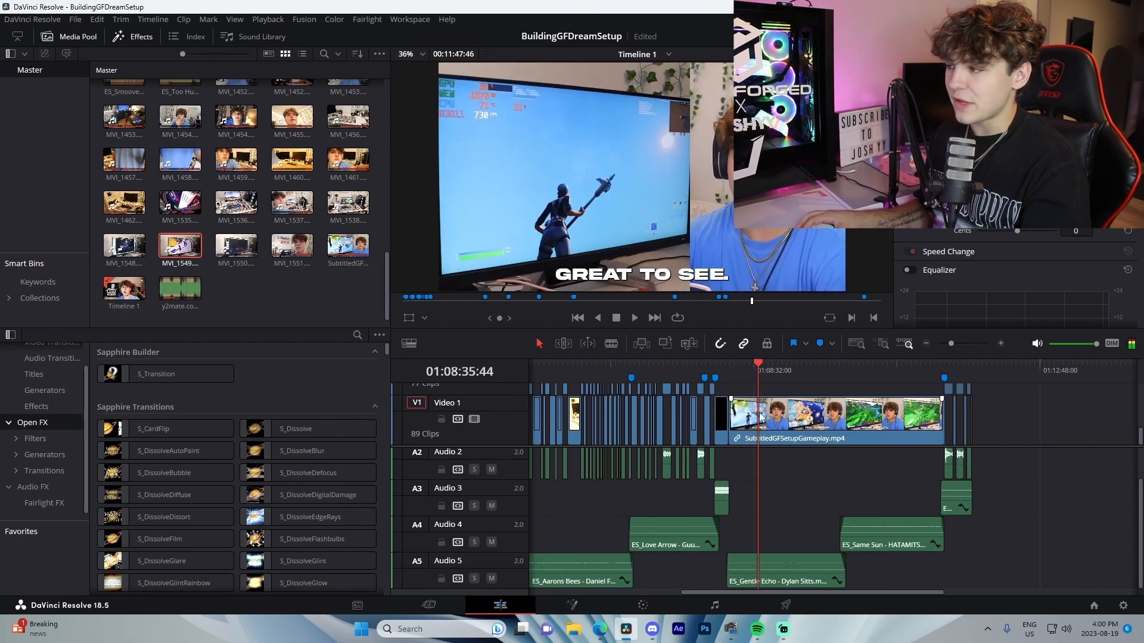
pyautogui.moveTo(876, 374); pyautogui.dragTo(885, 377)
pyautogui.hscroll(5, 788, 457)
pyautogui.click(779, 367)
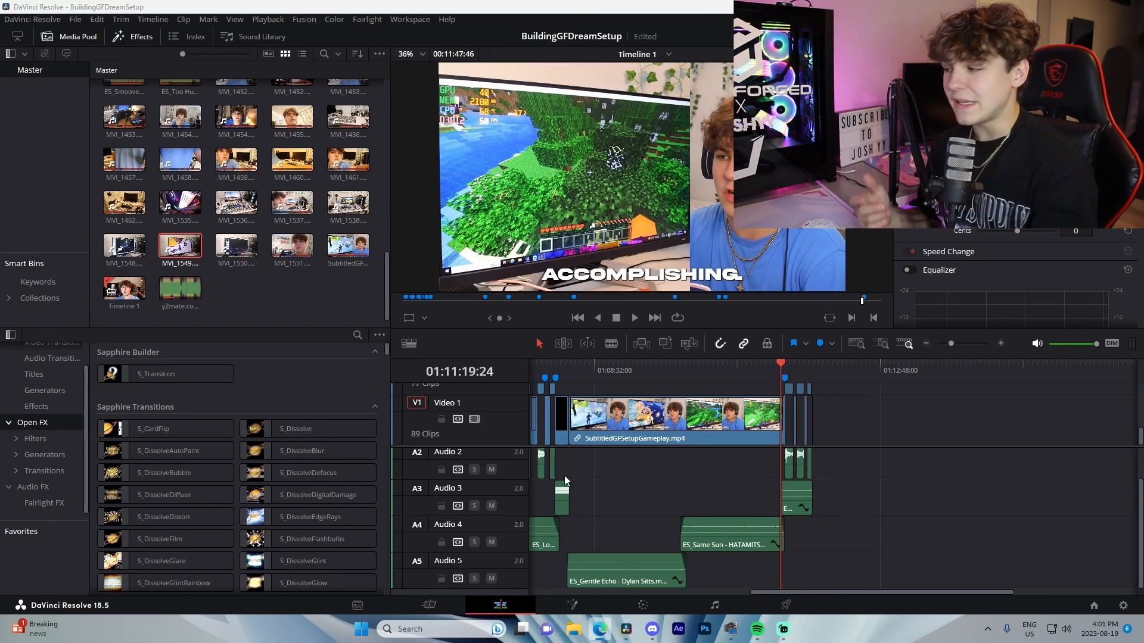
pyautogui.hotkey('shift', 'z')
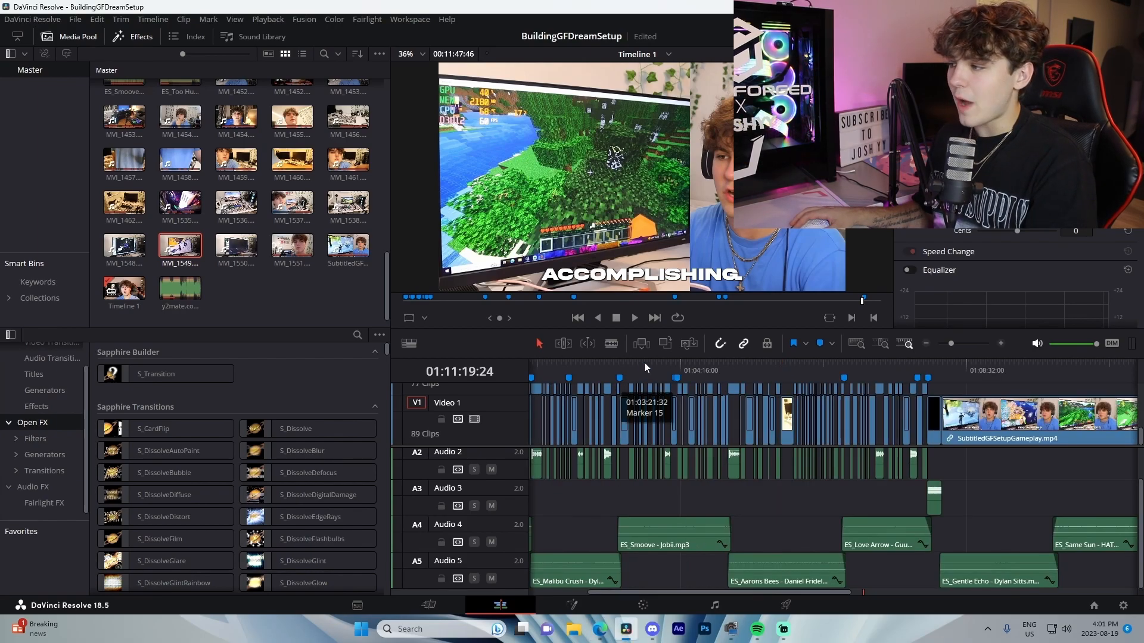
pyautogui.press('Home')
# - Switch to File Explorer and open the SFX folder to show the sound effect files
pyautogui.click(573, 629)
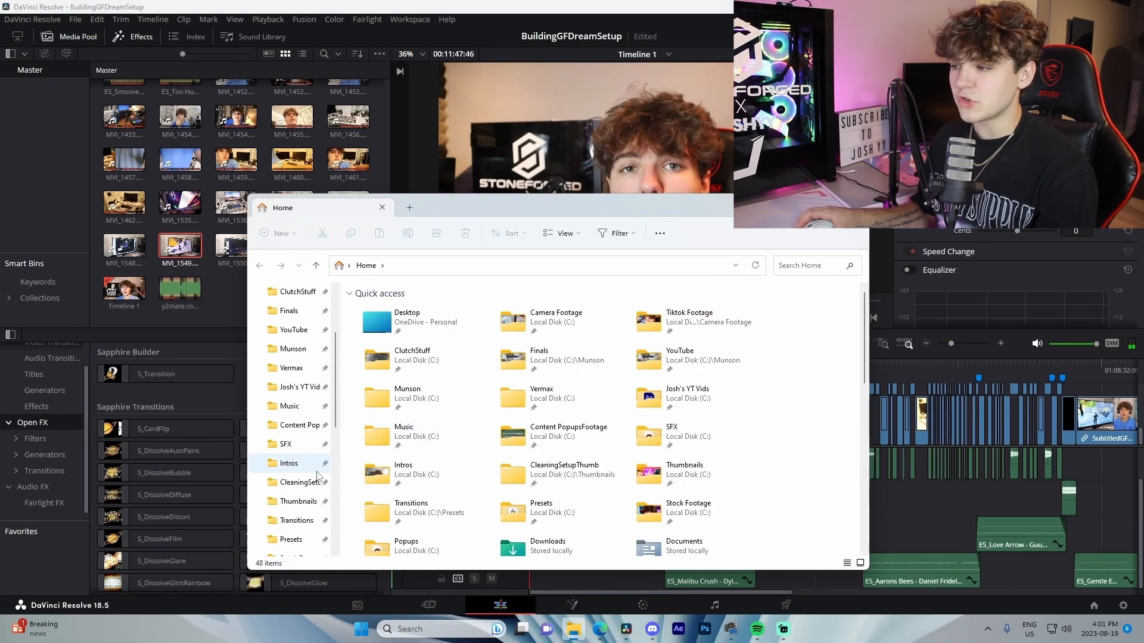
pyautogui.click(286, 387)
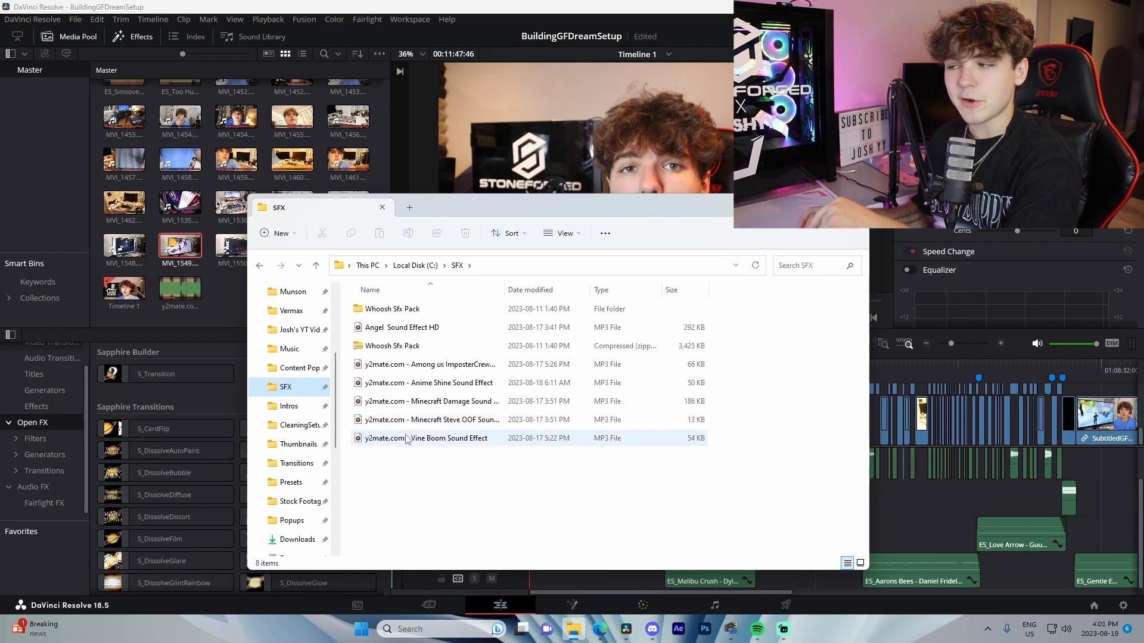